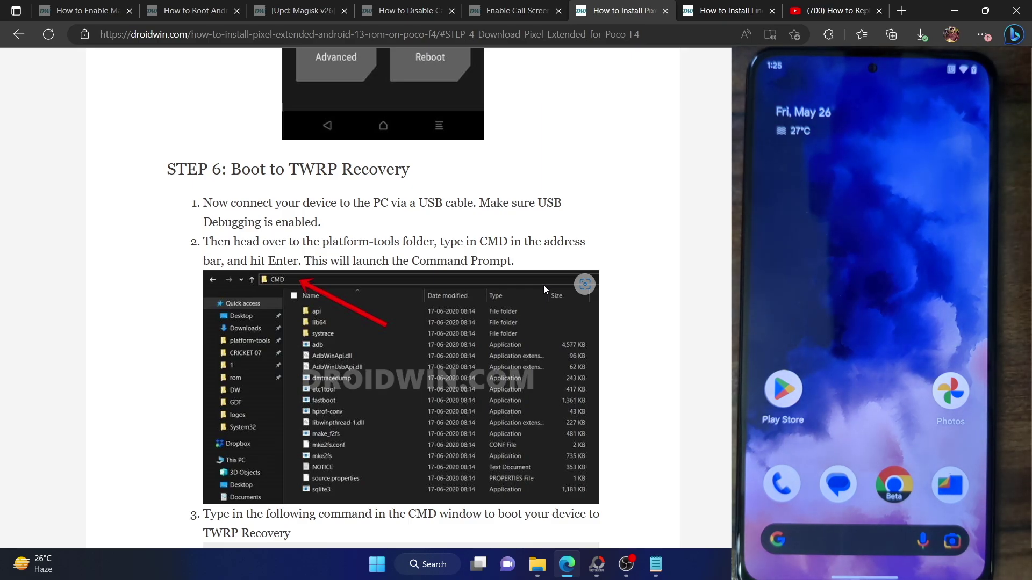
Step: Review the guide's section on booting to TWRP Recovery and the video on replacing AOSP recovery with TWRP
{"action": "double_click", "coordinate": [315, 167]}
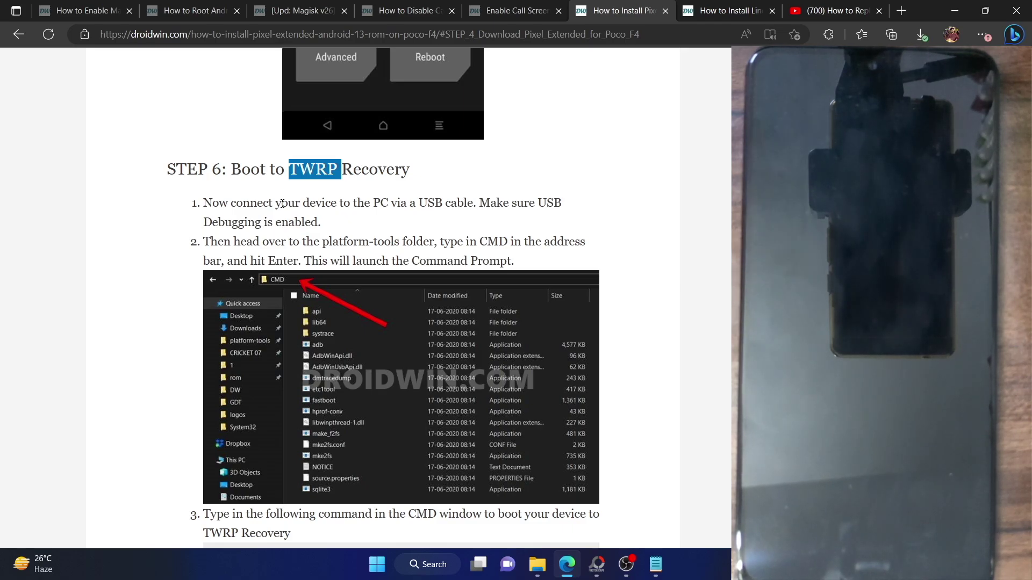
{"action": "left_click", "coordinate": [282, 204]}
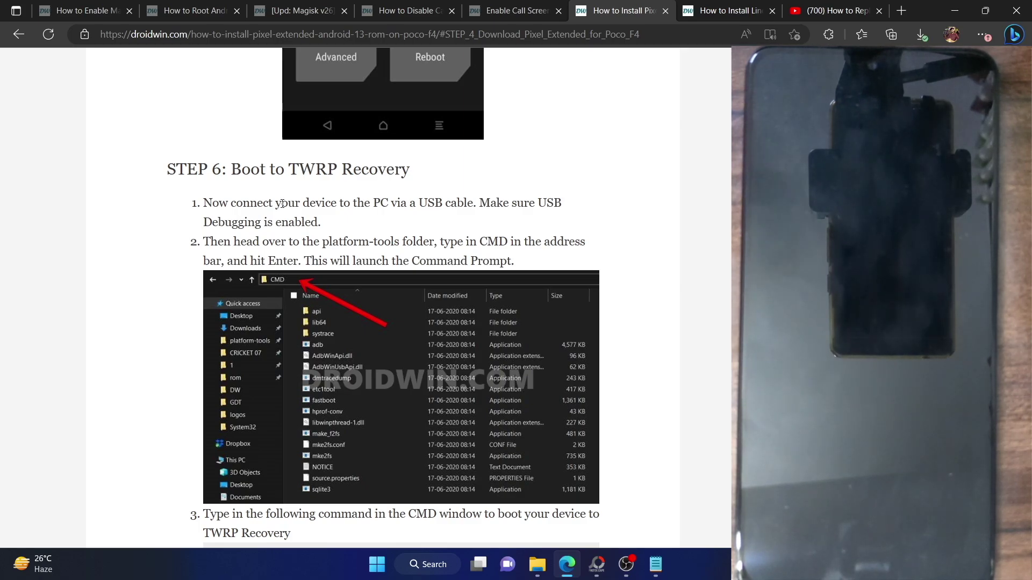
{"action": "double_click", "coordinate": [302, 171]}
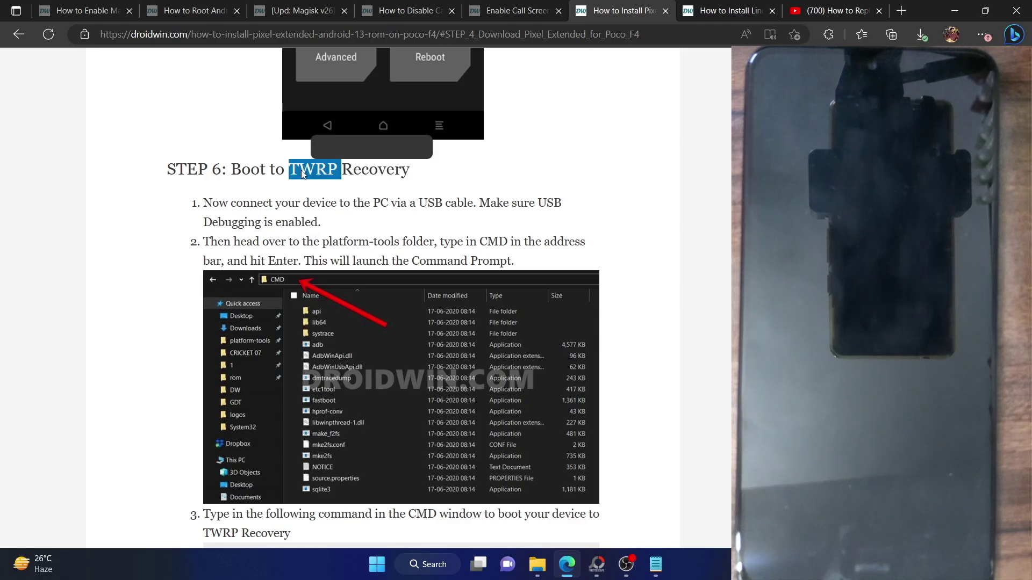
{"action": "left_click", "coordinate": [296, 210]}
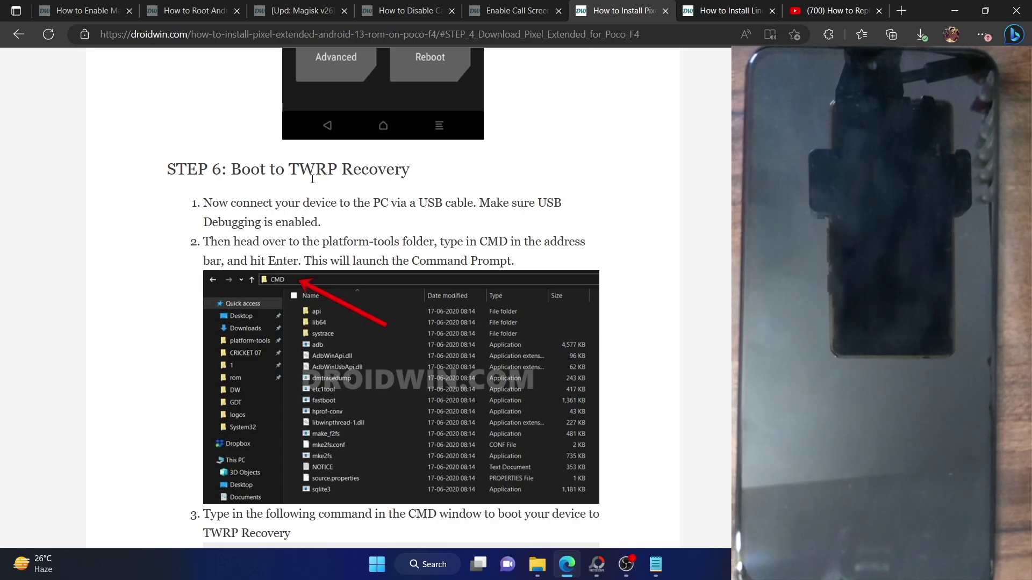
{"action": "left_click", "coordinate": [834, 15]}
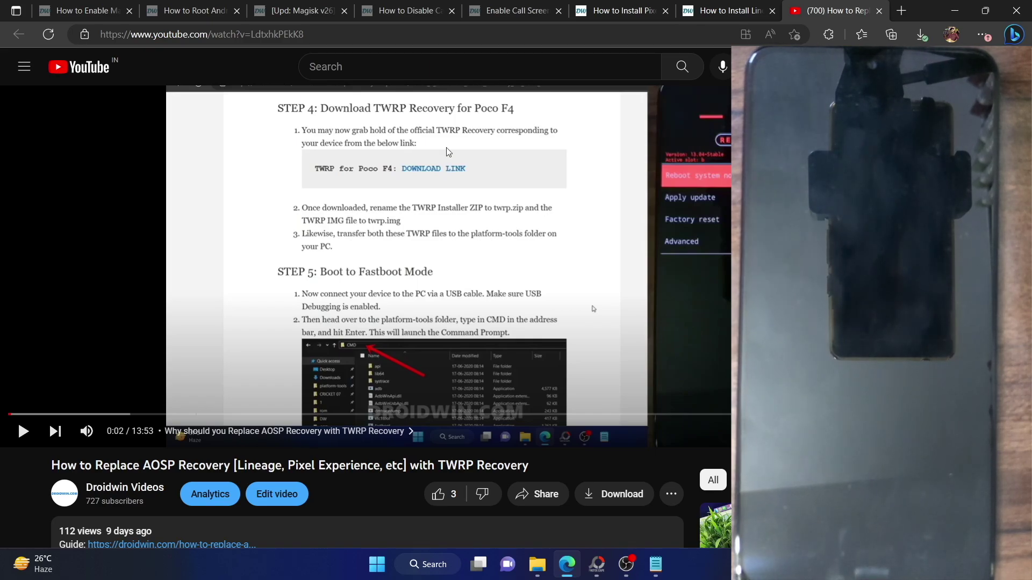
{"action": "left_click", "coordinate": [618, 11]}
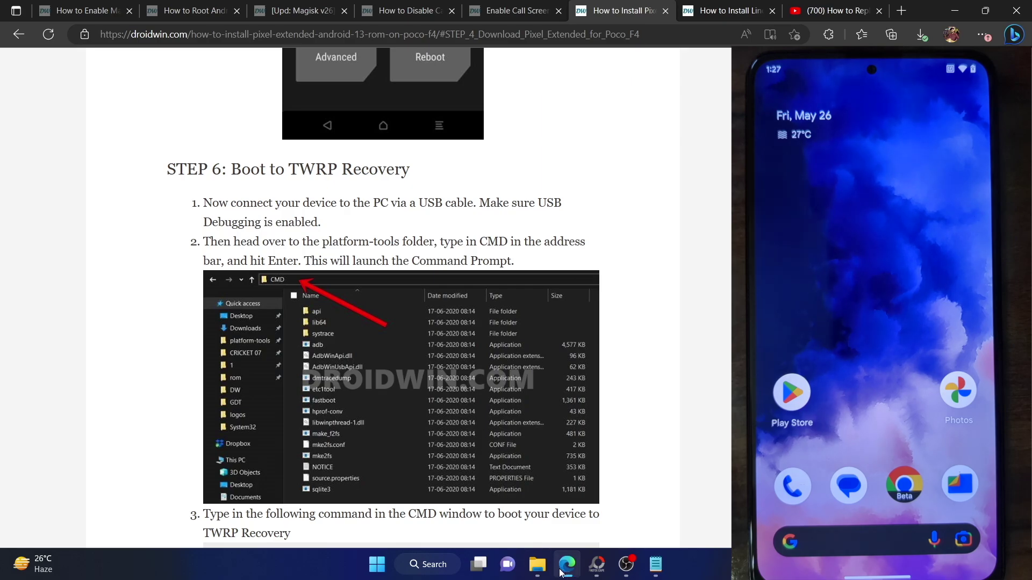
Step: Switch to File Explorer and open a Command Prompt in the platform-tools folder, moving its window clear of the folder path
{"action": "left_click", "coordinate": [537, 564]}
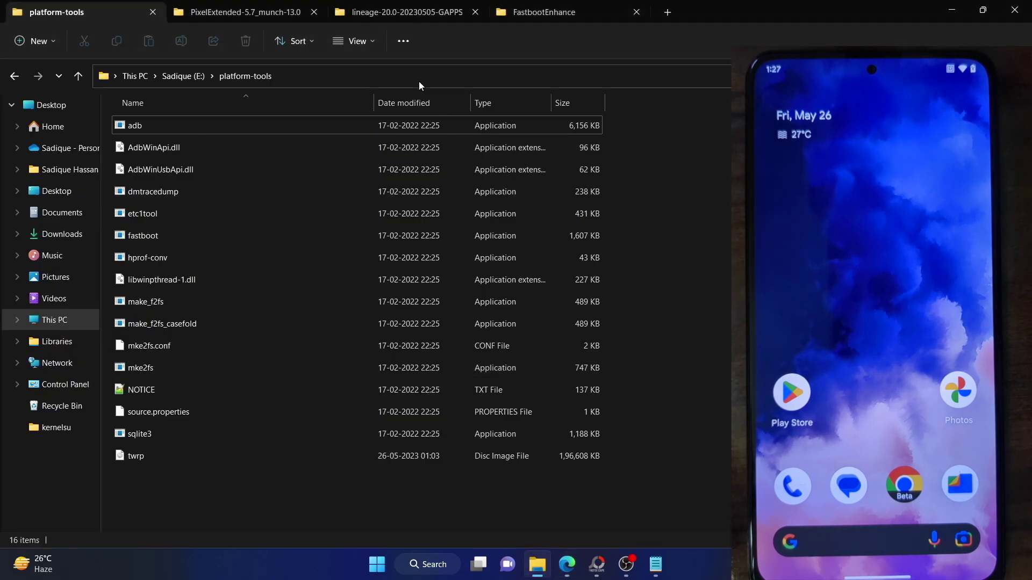
{"action": "left_click", "coordinate": [419, 81]}
{"action": "type", "text": "cmd"}
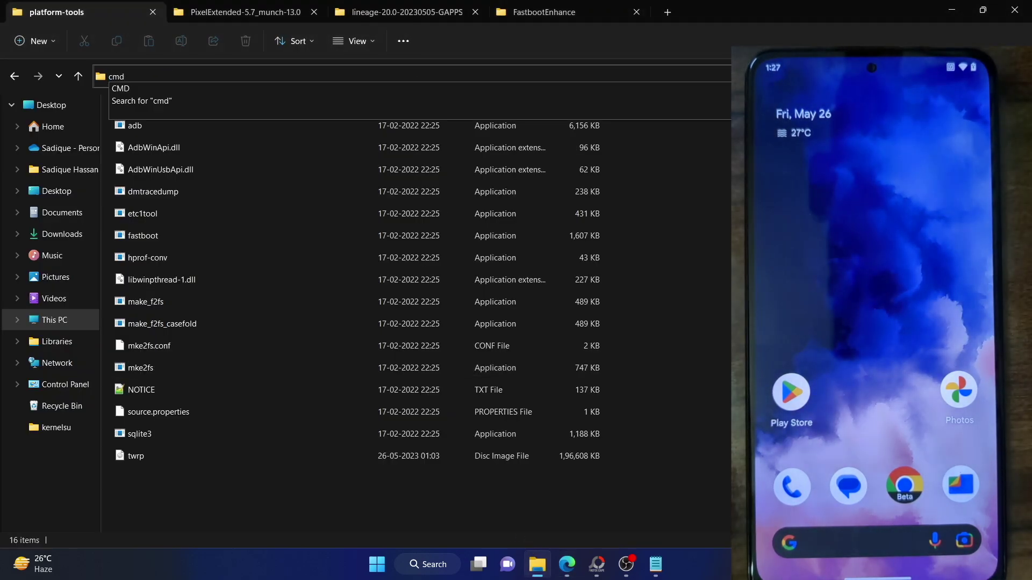
{"action": "key", "text": "Return"}
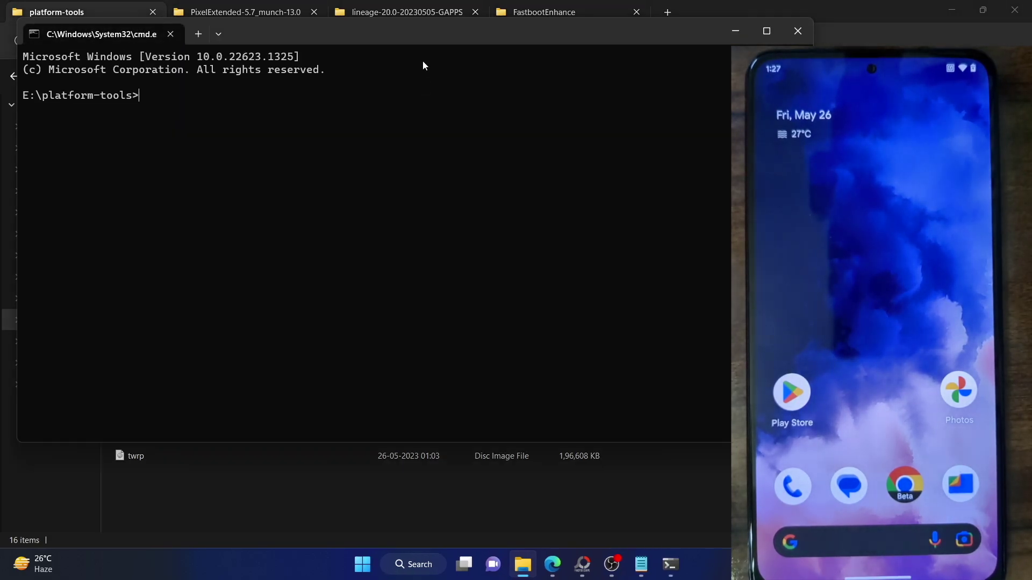
{"action": "left_click_drag", "start_coordinate": [421, 33], "coordinate": [572, 89]}
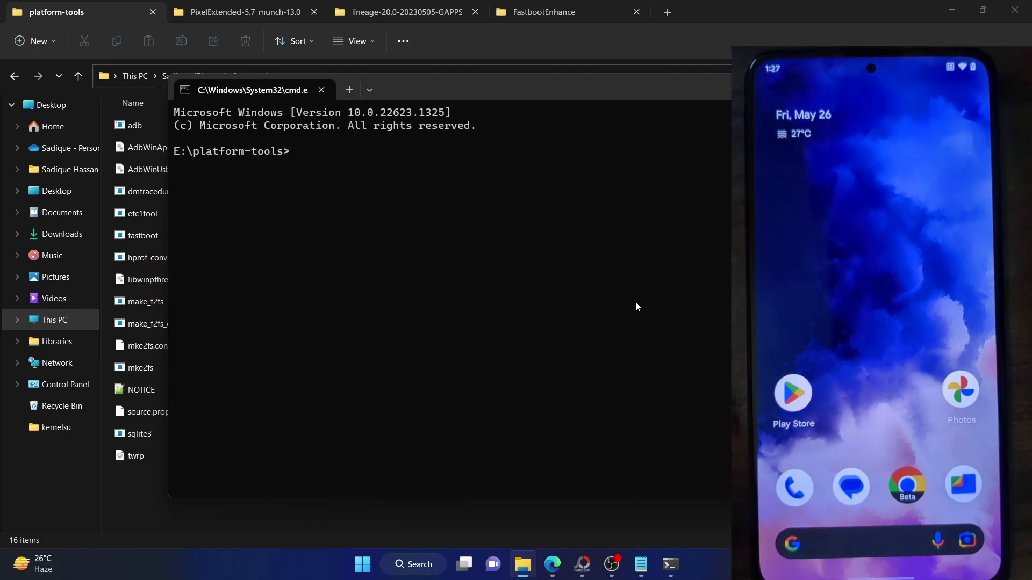
Step: Reboot the phone into fastboot mode with the command adb reboot bootloader
{"action": "type", "text": "adb reboot "}
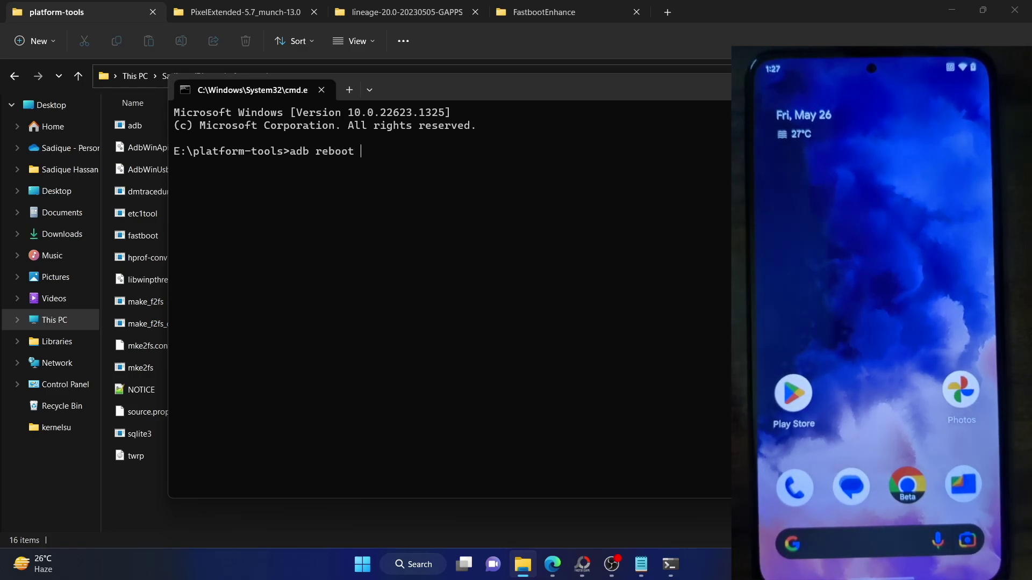
{"action": "type", "text": "bootloader"}
{"action": "key", "text": "Return"}
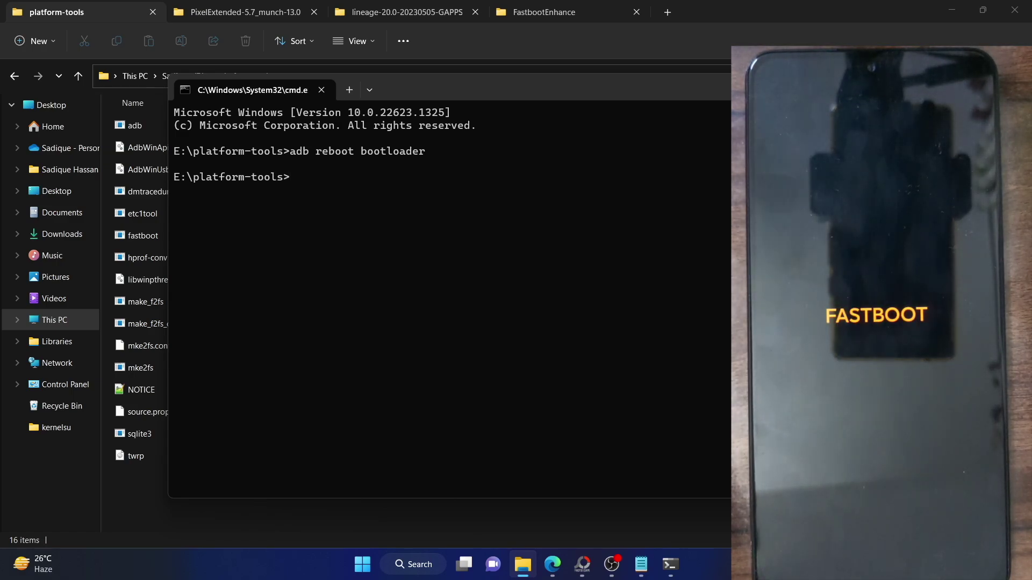
Step: Temporarily boot the phone from the TWRP image with the command fastboot boot twrp.img
{"action": "type", "text": "fastboot reboot "}
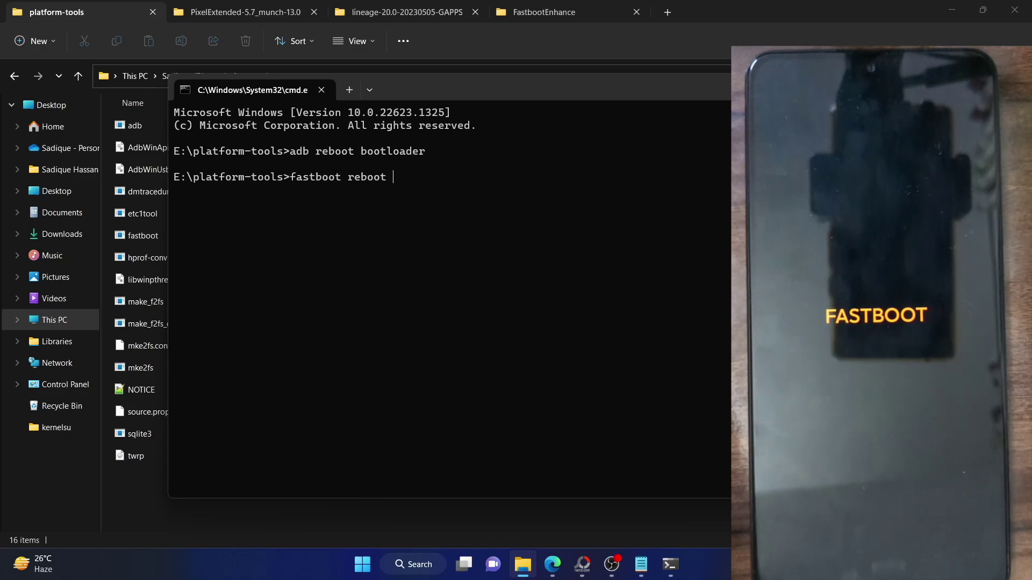
{"action": "type", "text": "recove"}
{"action": "key", "text": "BackSpace"}
{"action": "key", "text": "BackSpace"}
{"action": "key", "text": "BackSpace"}
{"action": "key", "text": "BackSpace"}
{"action": "key", "text": "BackSpace"}
{"action": "key", "text": "BackSpace"}
{"action": "key", "text": "BackSpace"}
{"action": "key", "text": "BackSpace"}
{"action": "key", "text": "BackSpace"}
{"action": "key", "text": "BackSpace"}
{"action": "key", "text": "BackSpace"}
{"action": "key", "text": "BackSpace"}
{"action": "key", "text": "BackSpace"}
{"action": "key", "text": "BackSpace"}
{"action": "key", "text": "BackSpace"}
{"action": "type", "text": "t boot twrp."}
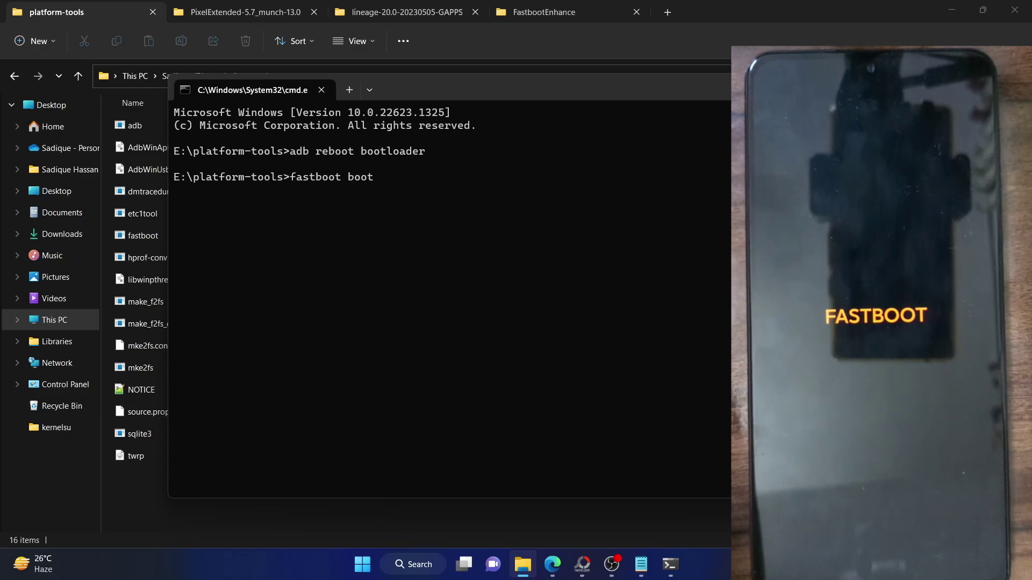
{"action": "type", "text": "img"}
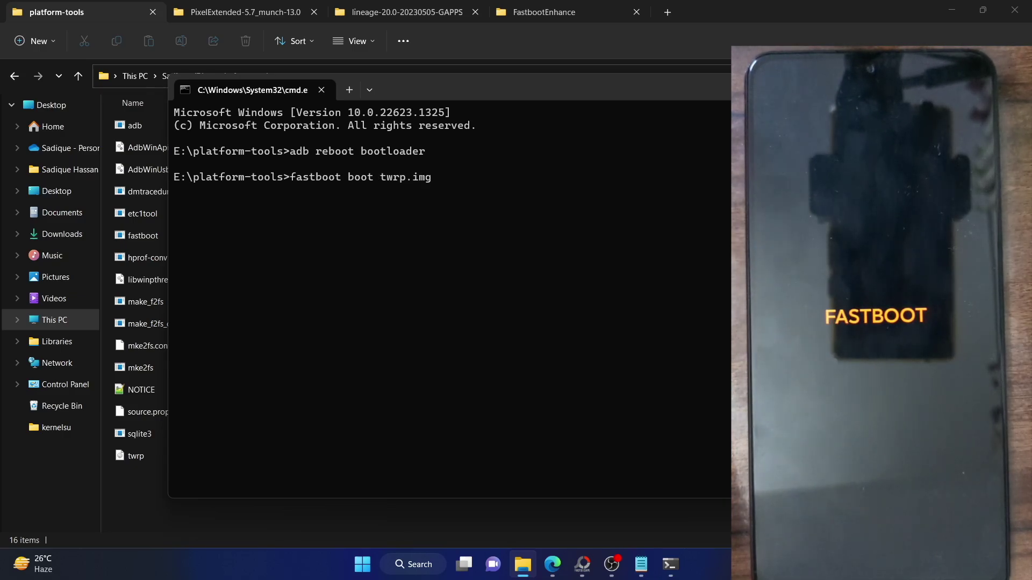
{"action": "key", "text": "Return"}
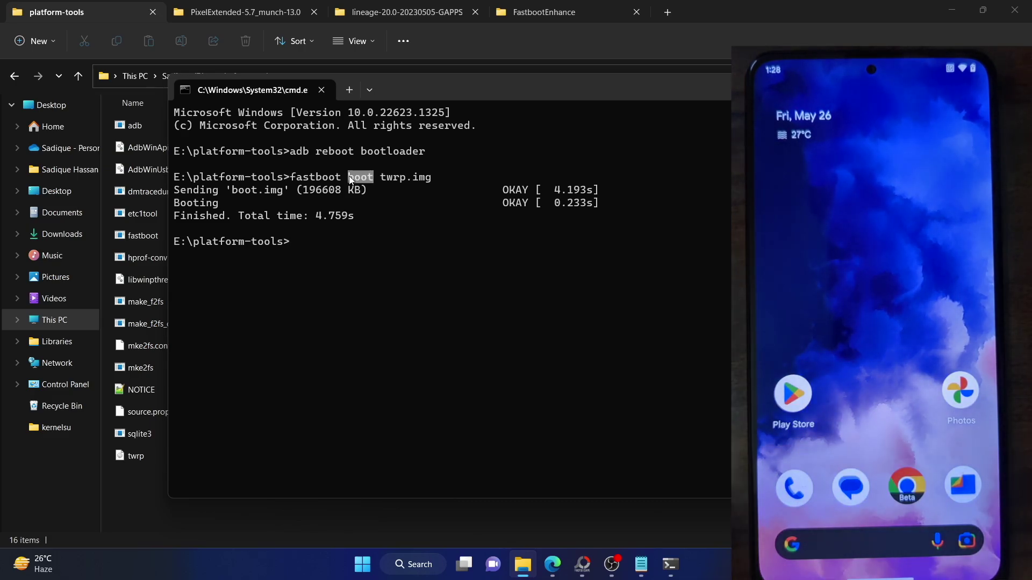
Step: Reboot the phone into recovery with the command adb reboot recovery
{"action": "type", "text": "adb reboo"}
{"action": "key", "text": "BackSpace"}
{"action": "key", "text": "BackSpace"}
{"action": "type", "text": "t recovery"}
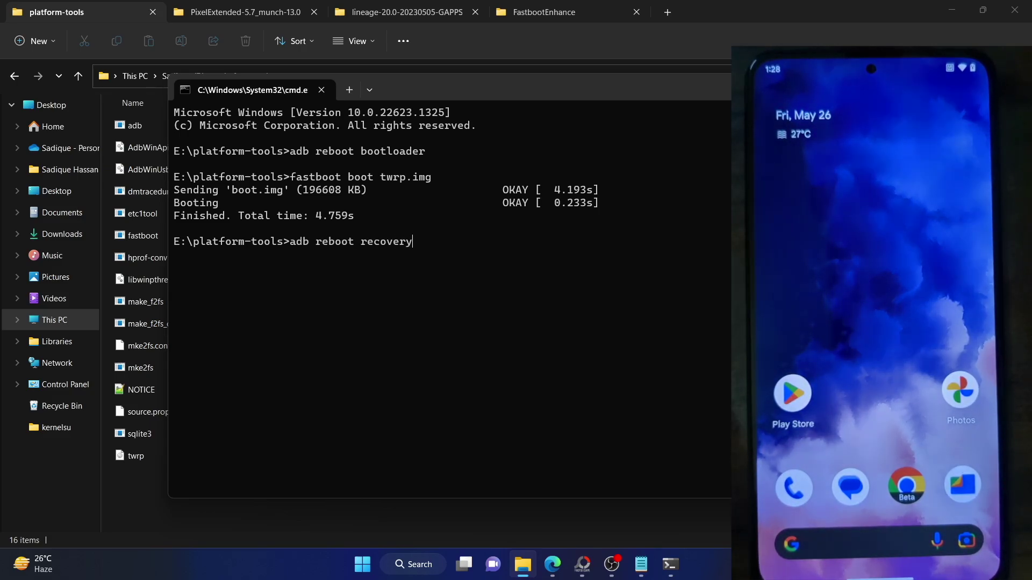
{"action": "key", "text": "Return"}
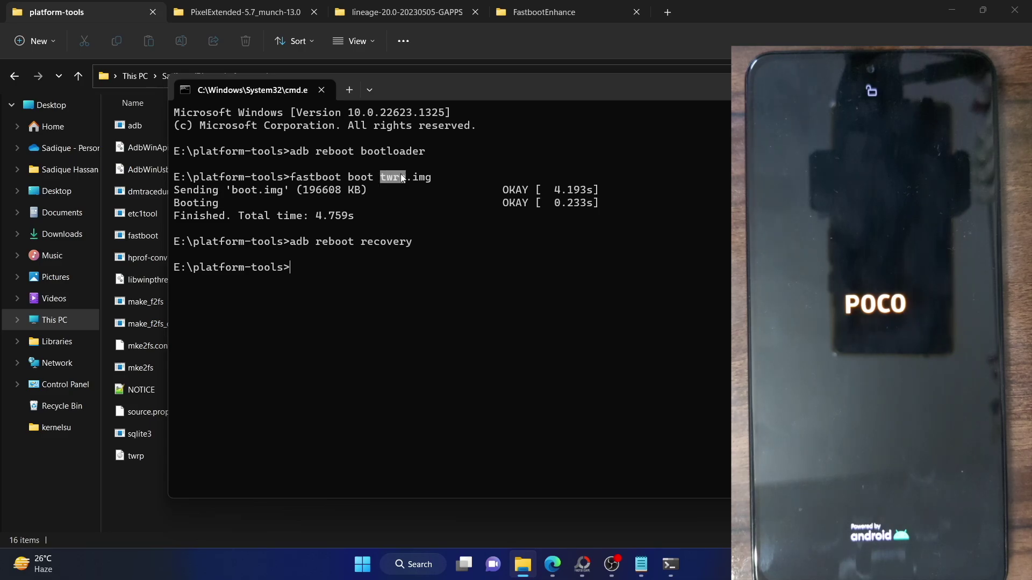
Step: Recall adb reboot bootloader from the command history and run it to return the phone to fastboot mode
{"action": "left_click", "coordinate": [343, 263]}
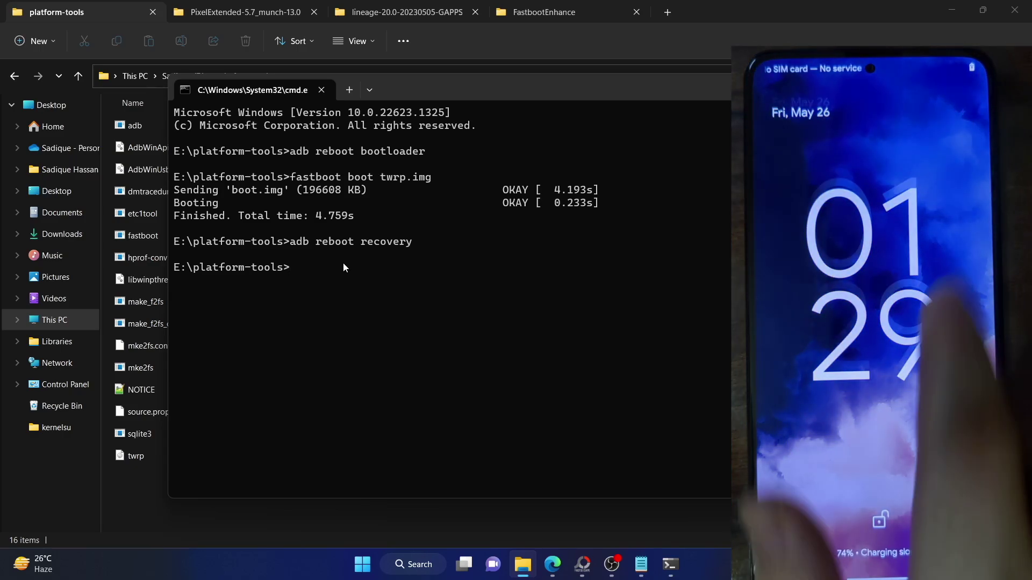
{"action": "key", "text": "Up"}
{"action": "key", "text": "Up"}
{"action": "key", "text": "Down"}
{"action": "key", "text": "Up"}
{"action": "key", "text": "Up"}
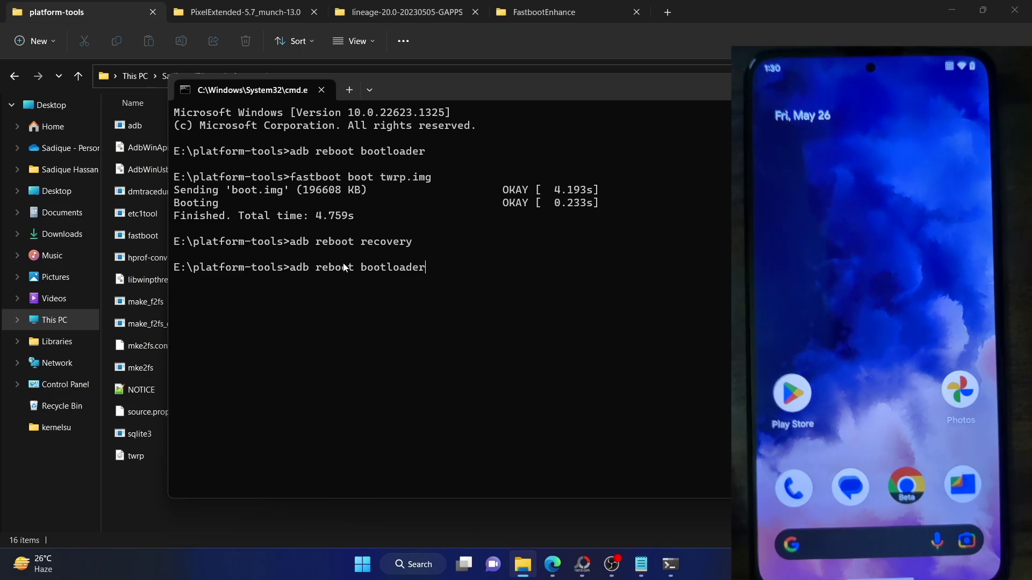
{"action": "key", "text": "Return"}
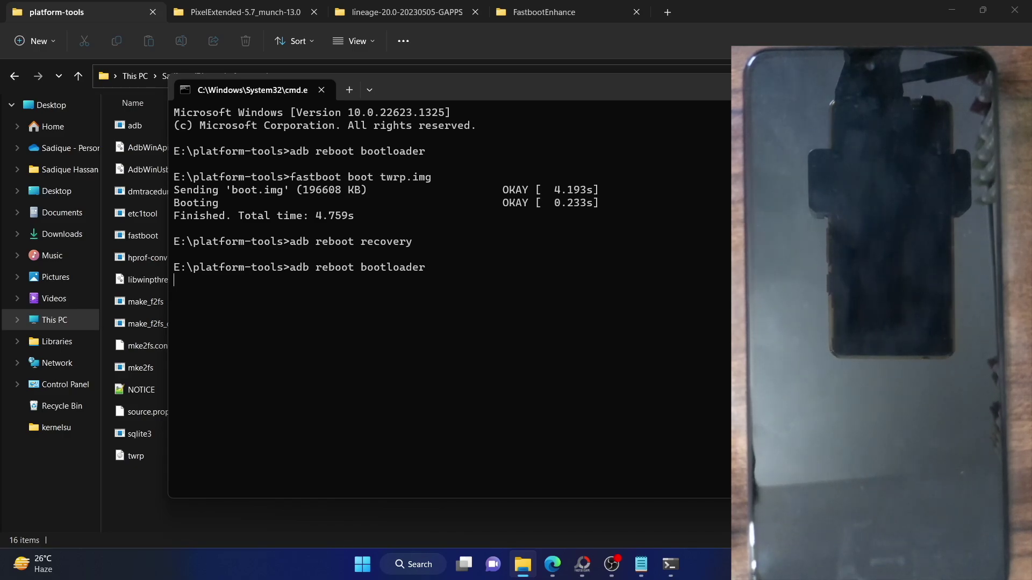
Step: Rerun fastboot boot twrp.img, aborting the first run and repeating it with the phone in fastboot mode
{"action": "key", "text": "Up"}
{"action": "key", "text": "Up"}
{"action": "key", "text": "Up"}
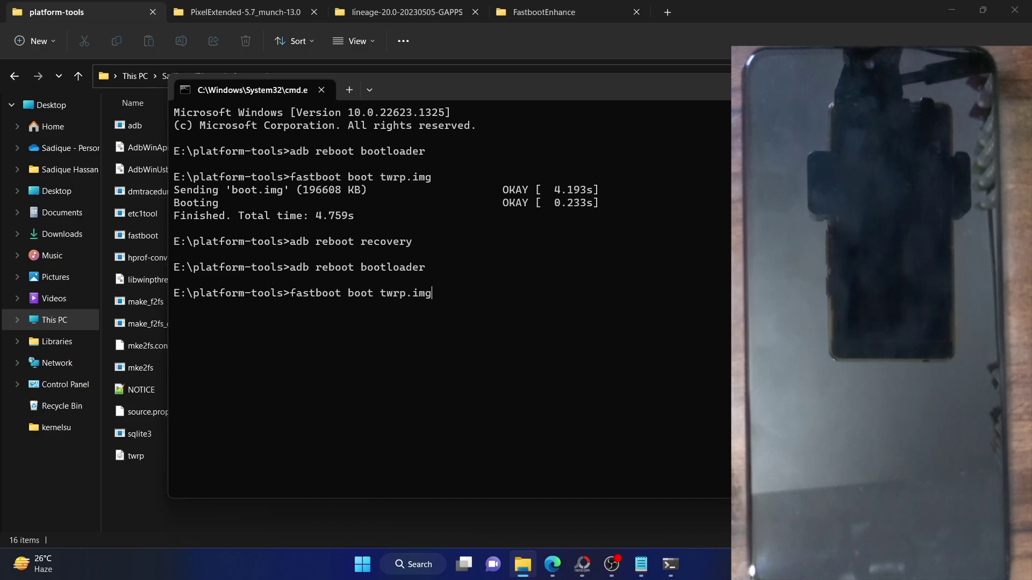
{"action": "key", "text": "Return"}
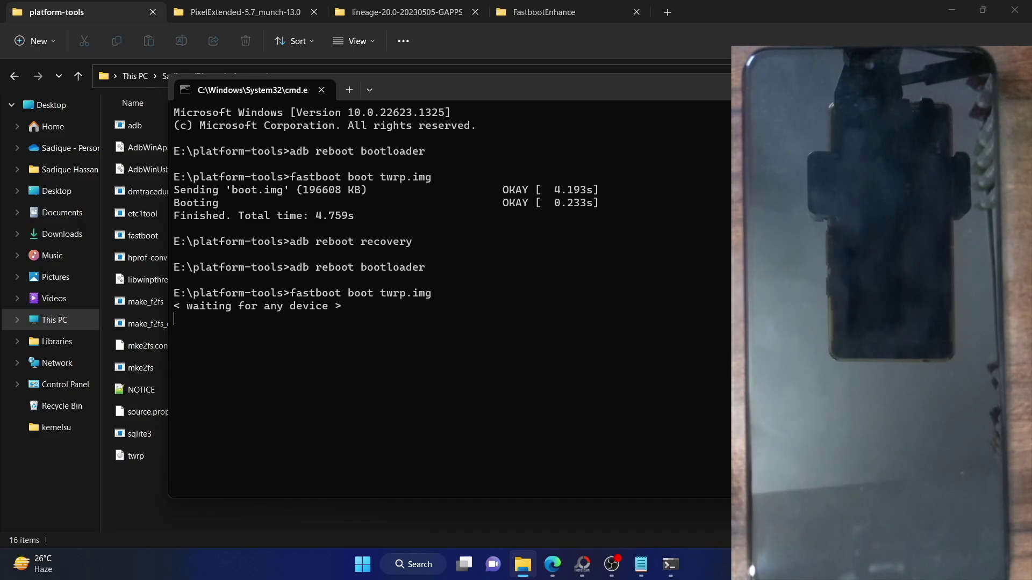
{"action": "key", "text": "ctrl+c"}
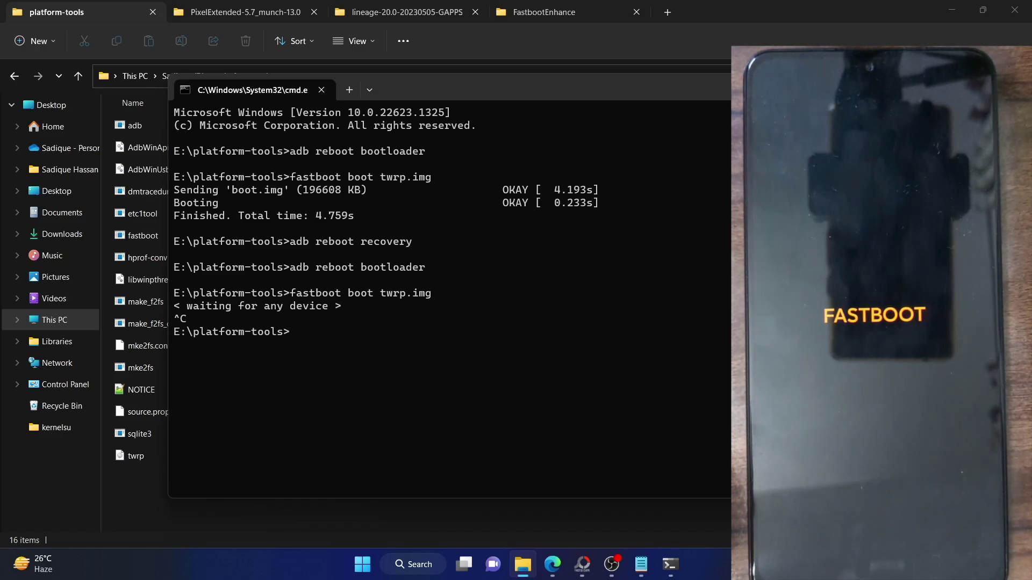
{"action": "key", "text": "Return"}
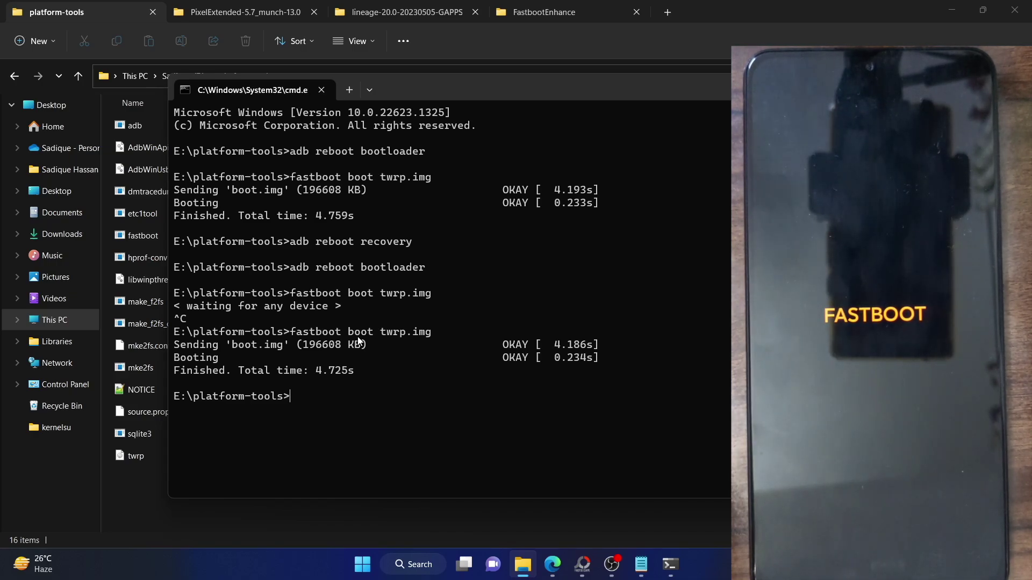
Step: Reboot the phone from fastboot mode into recovery with the command fastboot reboot recovery
{"action": "type", "text": "fast"}
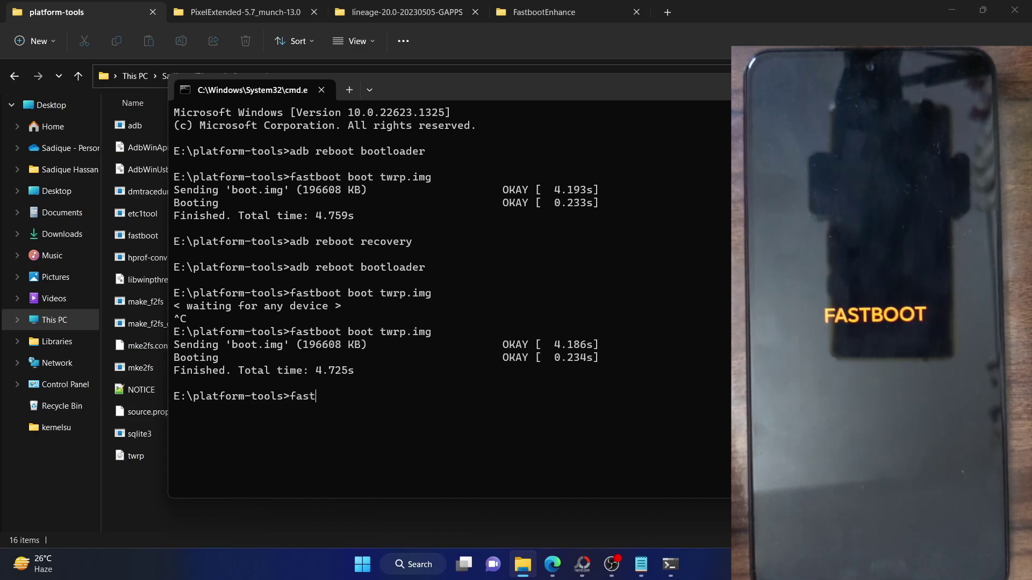
{"action": "type", "text": "boot reboot recovery"}
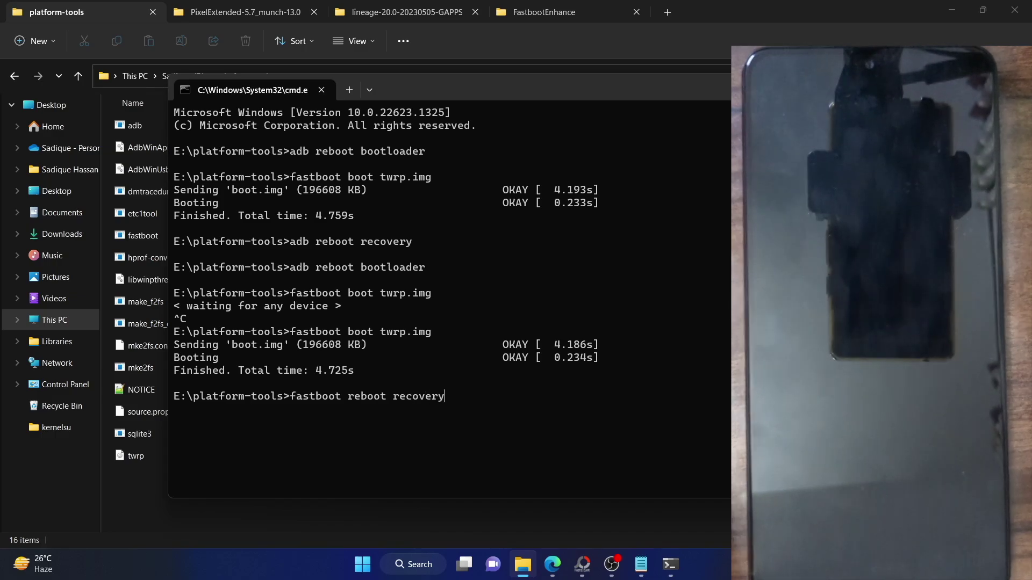
{"action": "key", "text": "Return"}
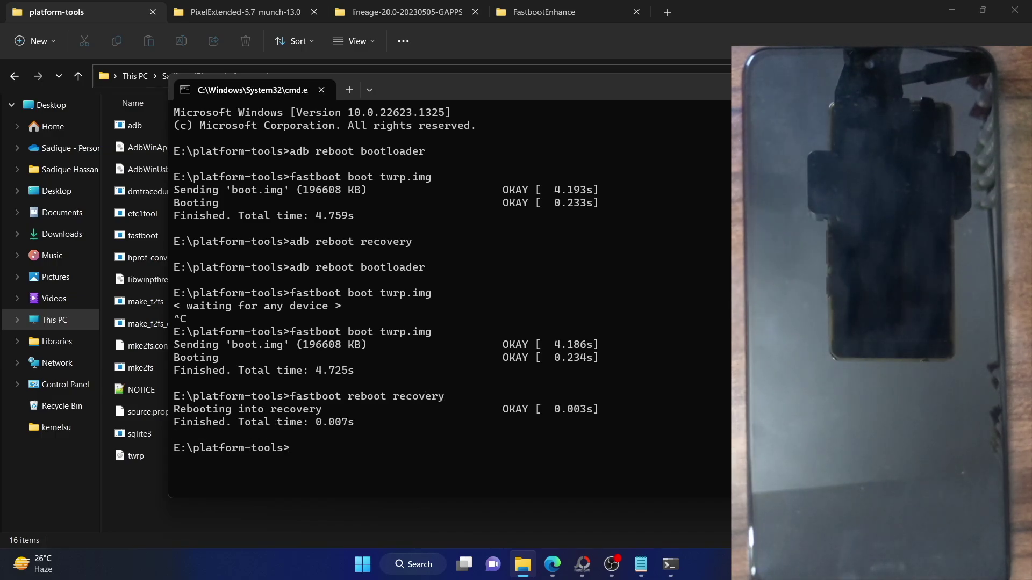
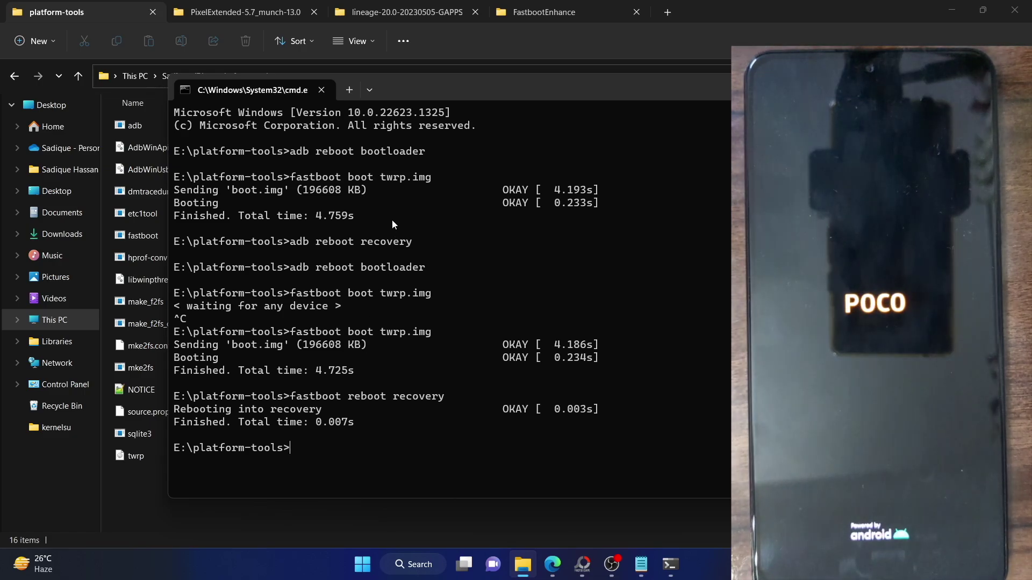
Step: Check the extracted PixelExtended ROM files, especially payload.bin, and look through the FastbootEnhance folder
{"action": "left_click", "coordinate": [243, 12]}
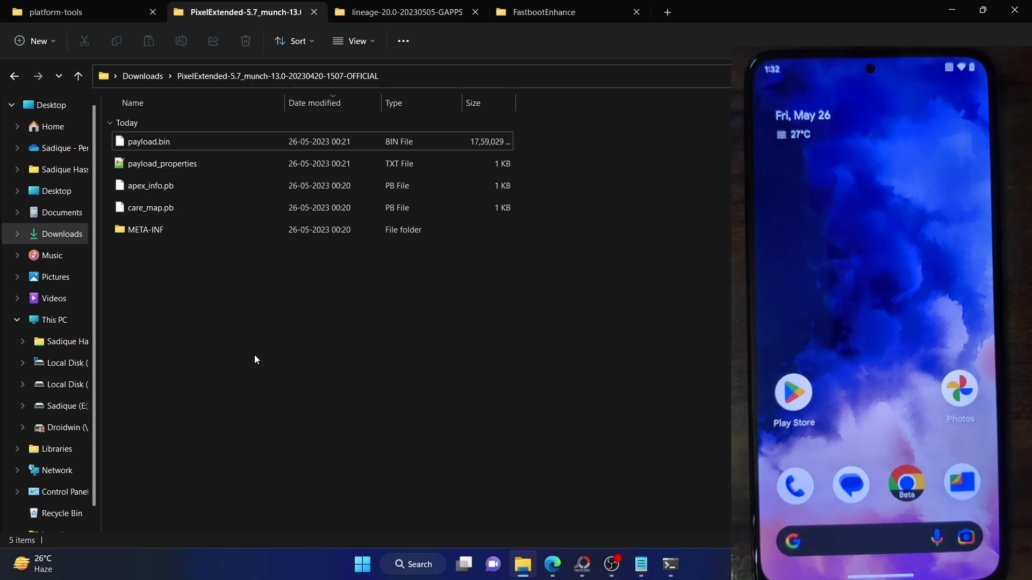
{"action": "left_click_drag", "start_coordinate": [291, 286], "coordinate": [217, 141]}
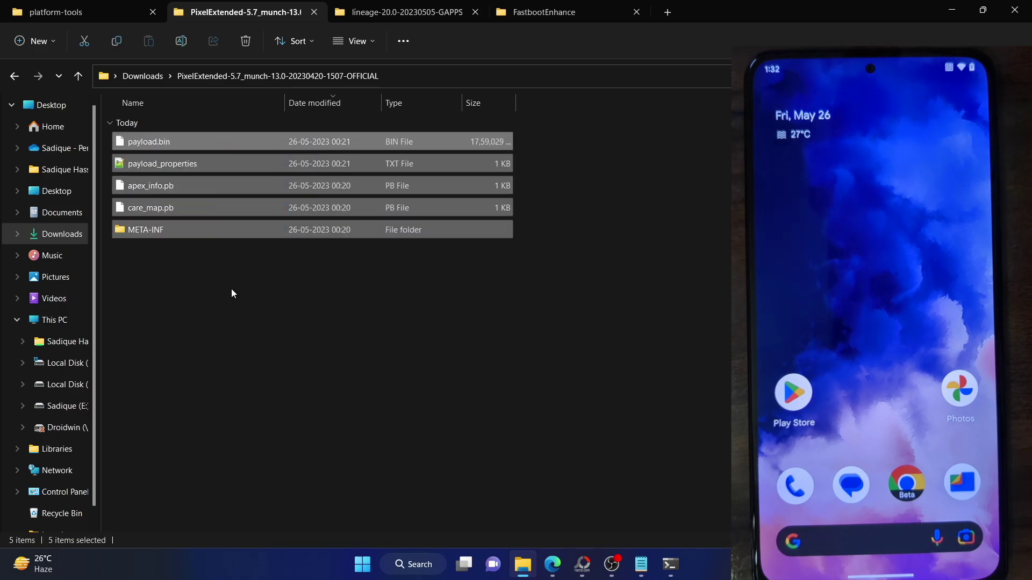
{"action": "left_click", "coordinate": [225, 269]}
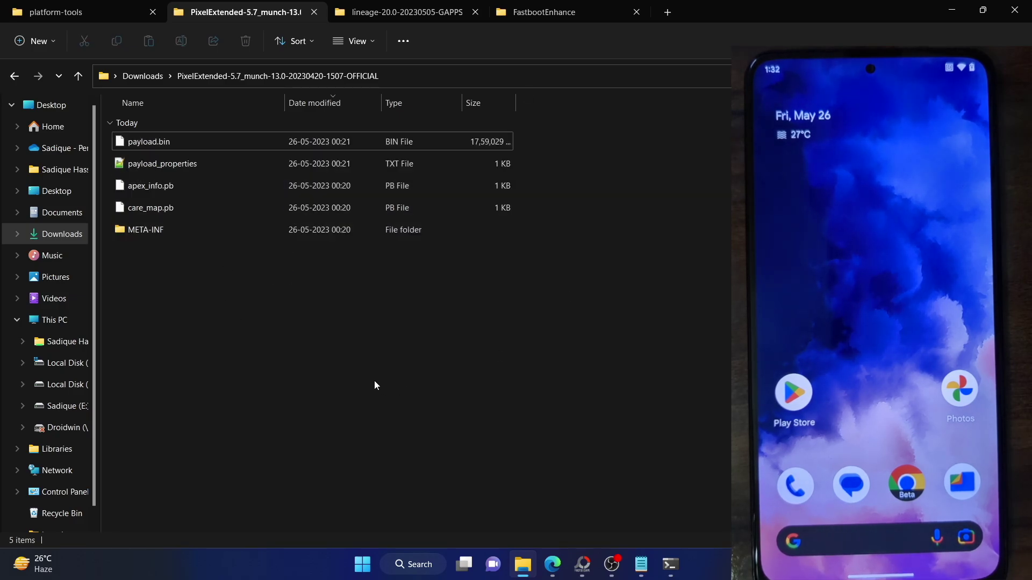
{"action": "left_click", "coordinate": [151, 148]}
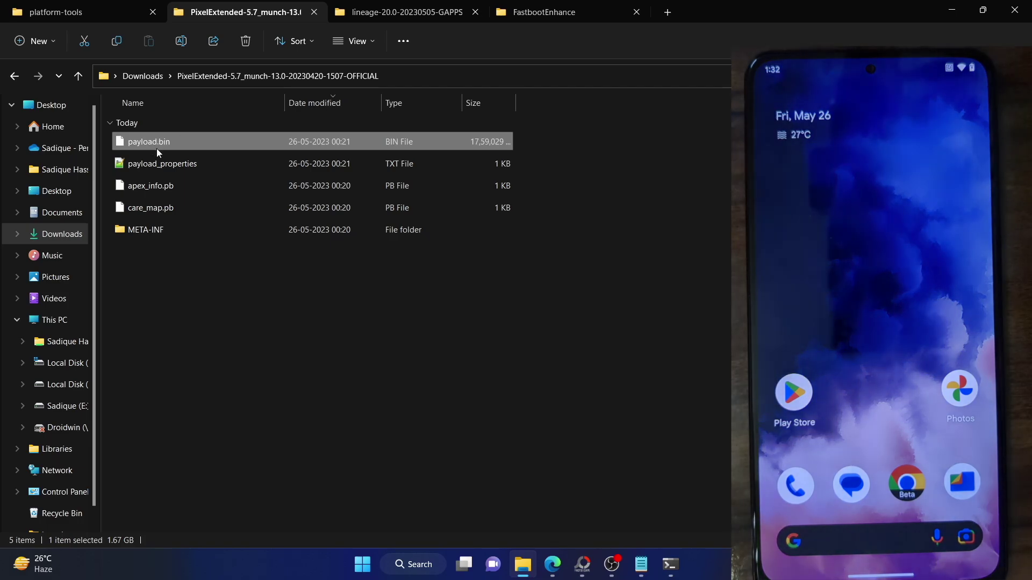
{"action": "left_click", "coordinate": [542, 16]}
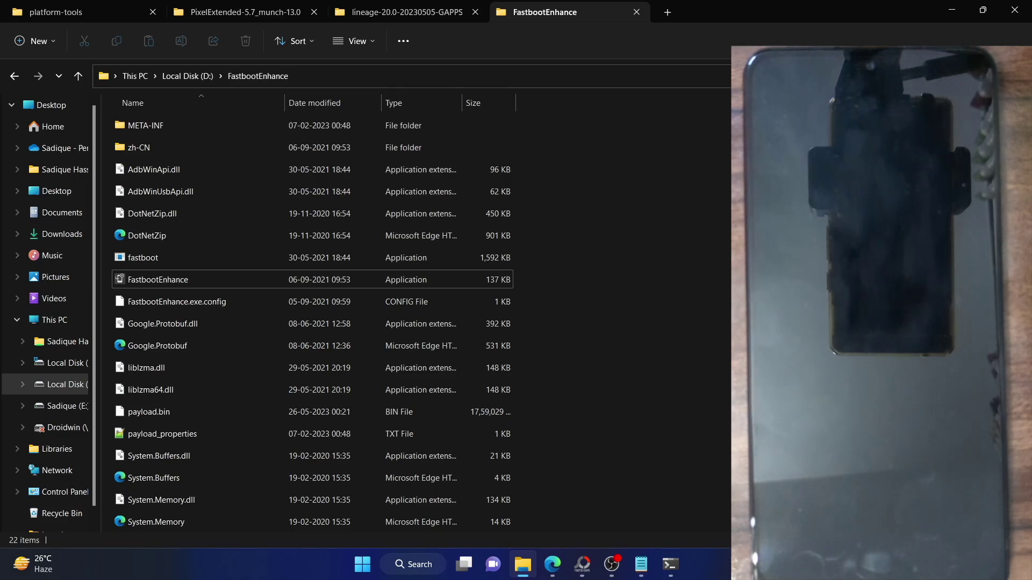
{"action": "scroll", "coordinate": [691, 397], "scroll_direction": "down", "scroll_amount": 1}
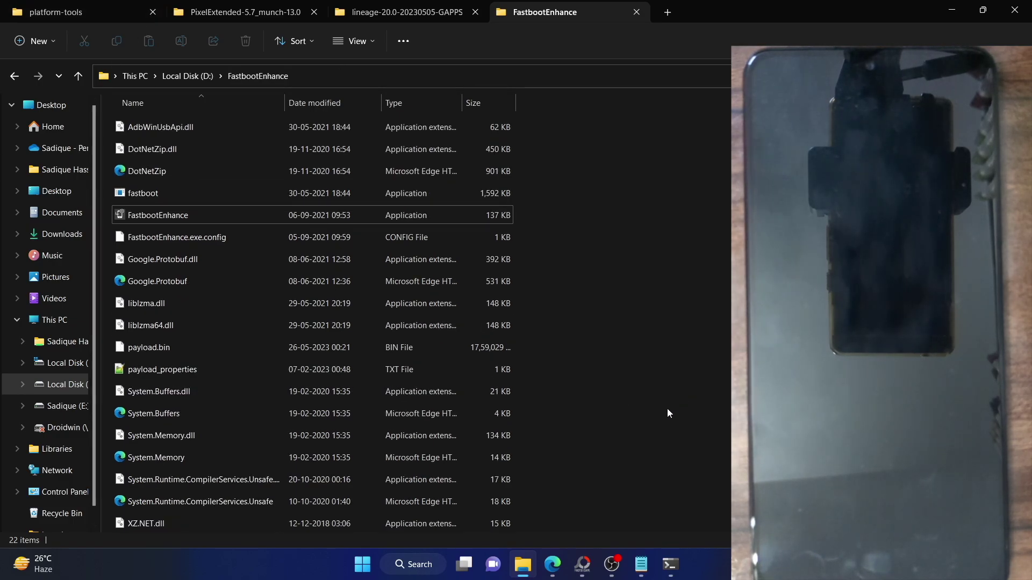
Step: Copy payload.bin from the PixelExtended ROM folder and check for the payload.bin file in the FastbootEnhance folder
{"action": "scroll", "coordinate": [667, 410], "scroll_direction": "up", "scroll_amount": 1}
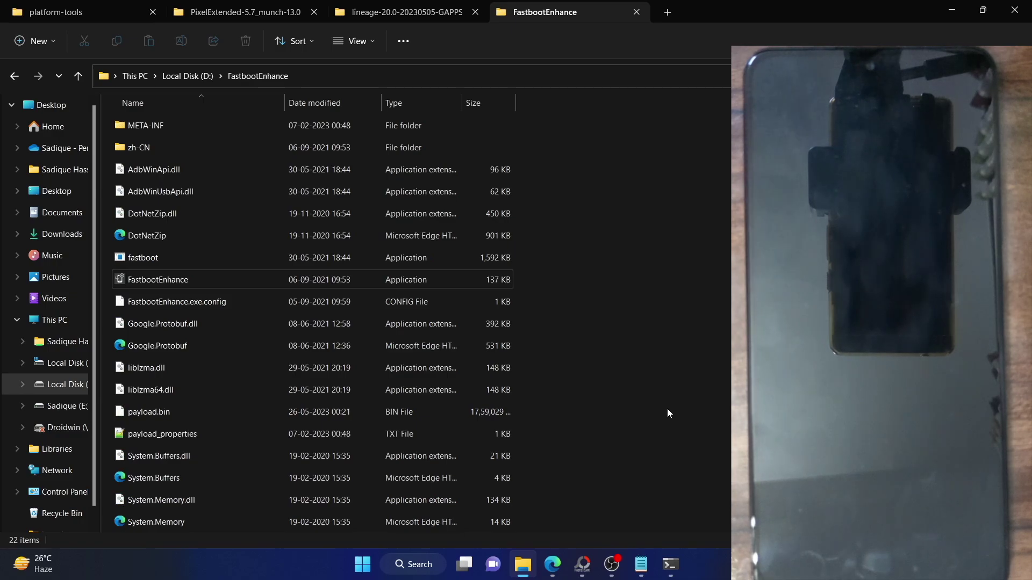
{"action": "left_click", "coordinate": [200, 17]}
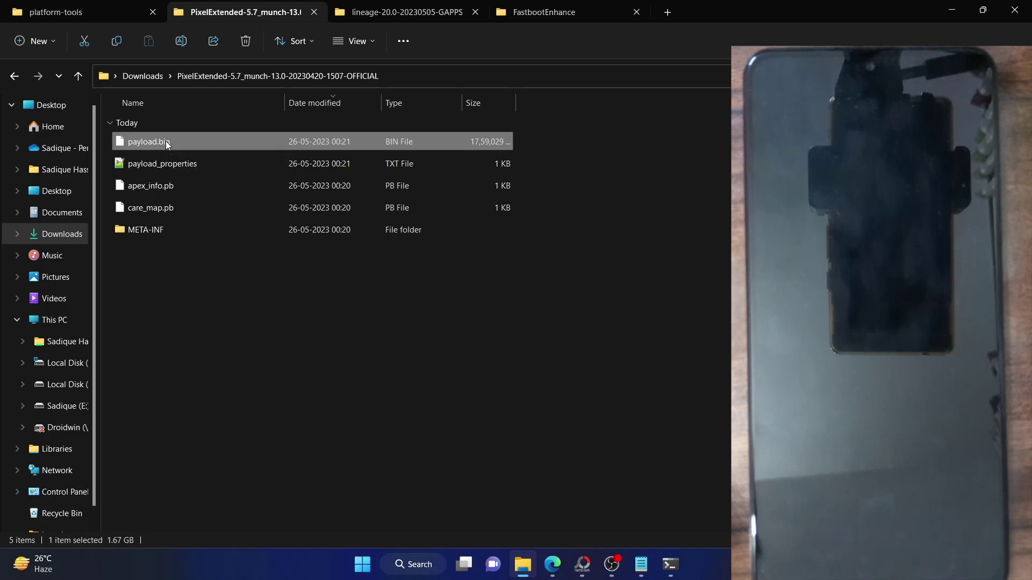
{"action": "key", "text": "ctrl+c"}
{"action": "left_click", "coordinate": [589, 9]}
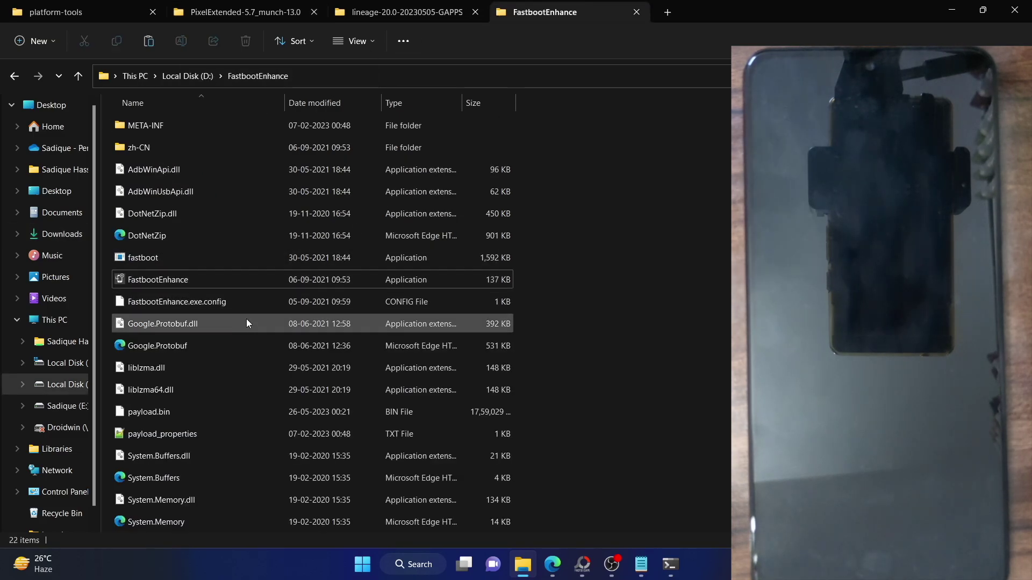
{"action": "left_click", "coordinate": [179, 419]}
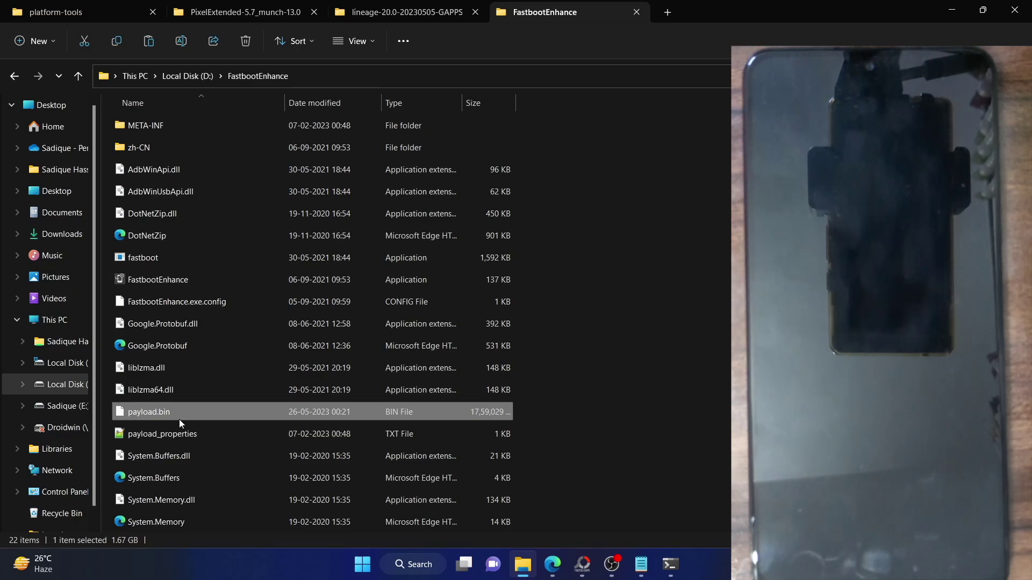
Step: Launch FastbootEnhance and load payload.bin from the FastbootEnhance folder into the Payload Dumper
{"action": "double_click", "coordinate": [174, 286]}
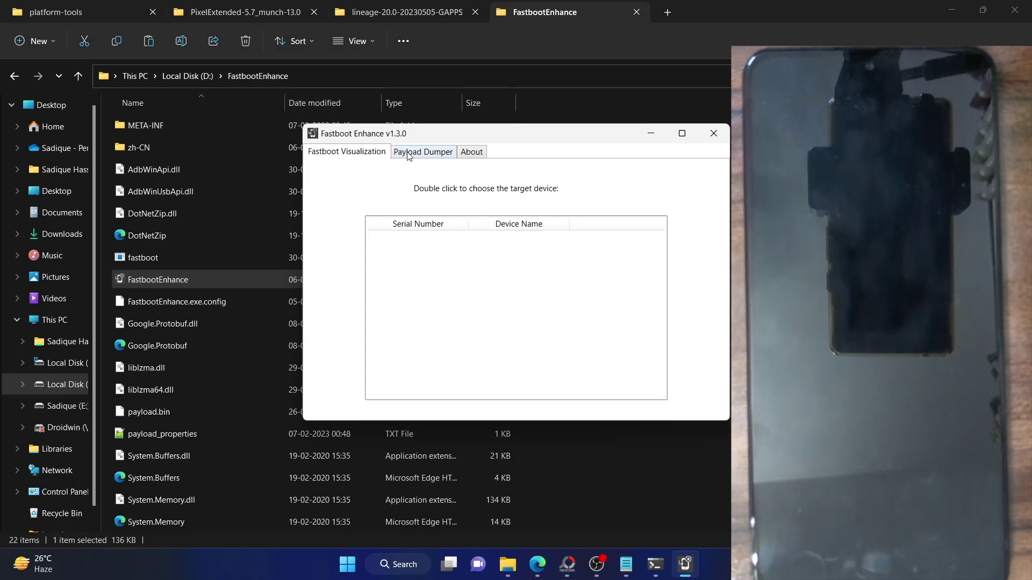
{"action": "left_click", "coordinate": [408, 153]}
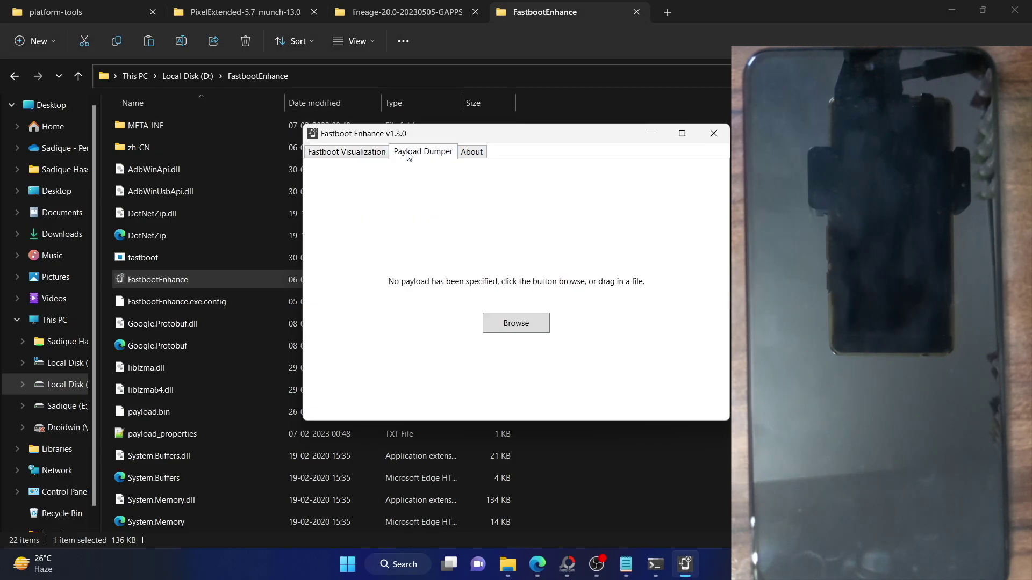
{"action": "left_click", "coordinate": [509, 328]}
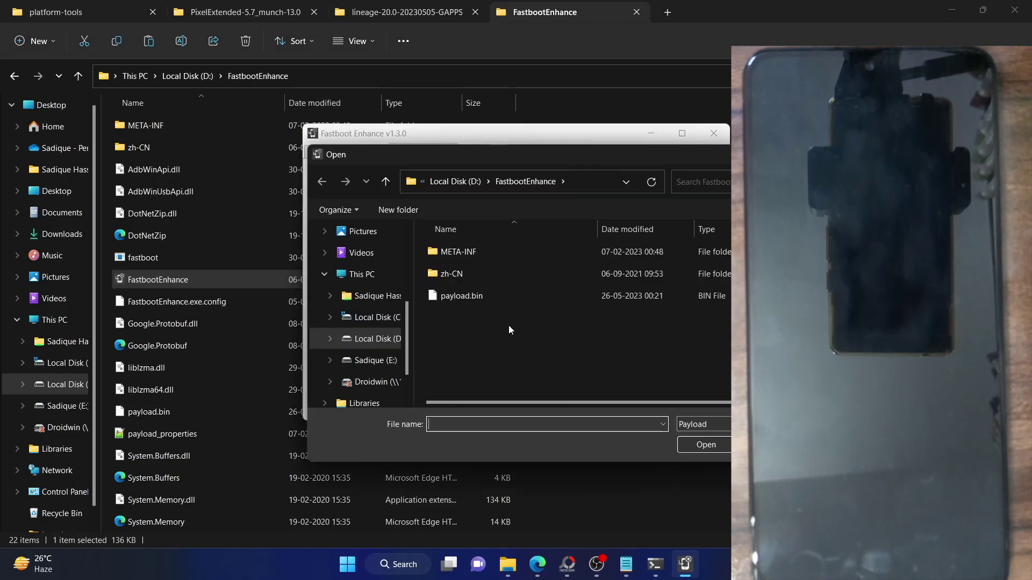
{"action": "left_click", "coordinate": [473, 296]}
{"action": "left_click", "coordinate": [682, 446]}
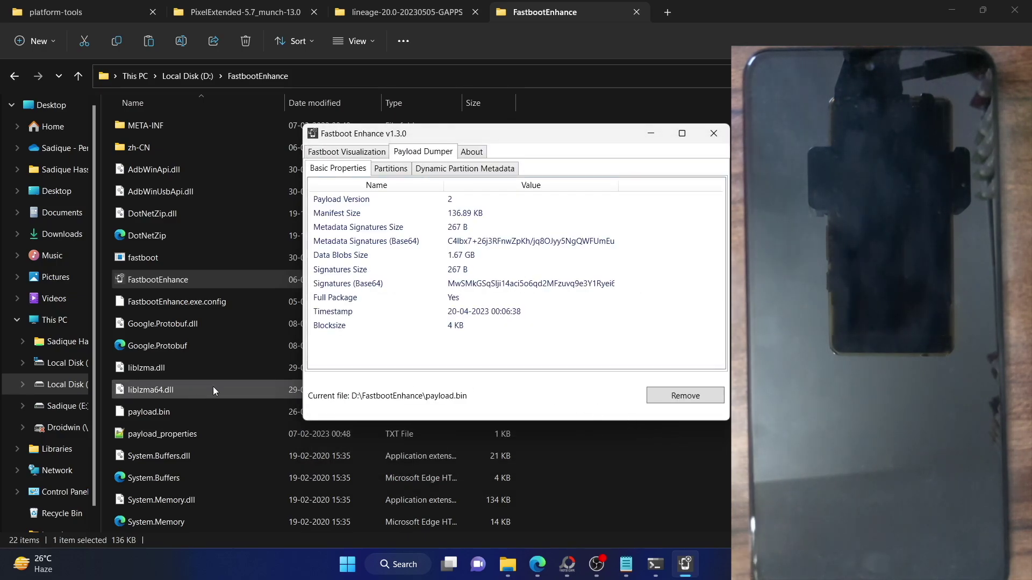
Step: Extract the boot and vendor_boot partition images from the payload to the Desktop
{"action": "left_click", "coordinate": [402, 170]}
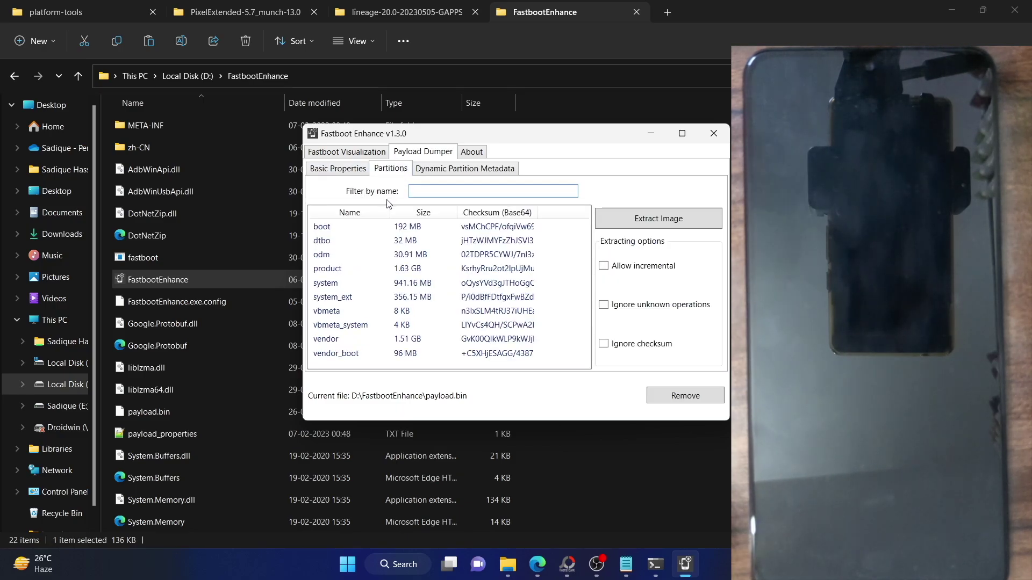
{"action": "left_click", "coordinate": [354, 228]}
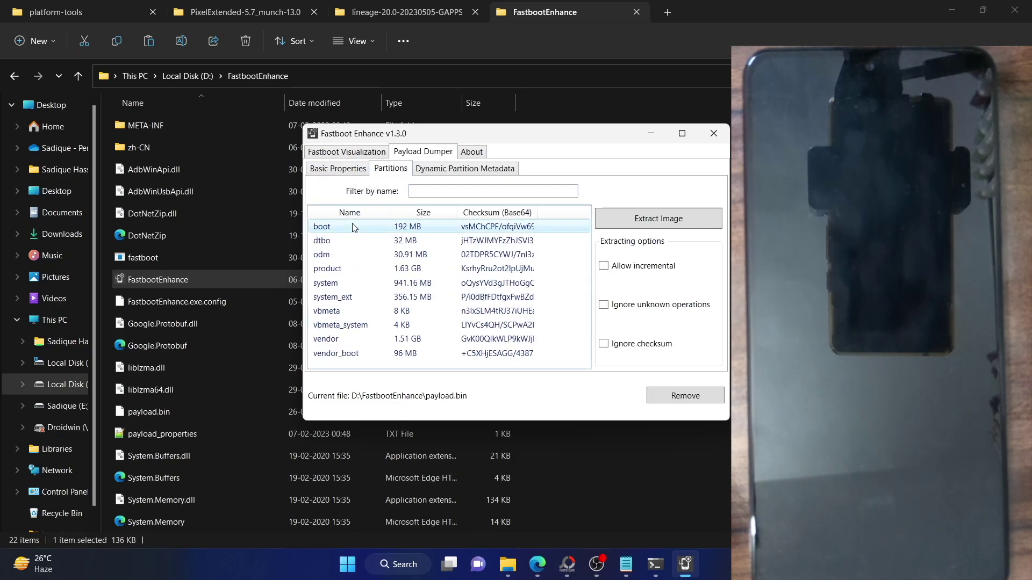
{"action": "left_click", "coordinate": [355, 355], "text": "ctrl"}
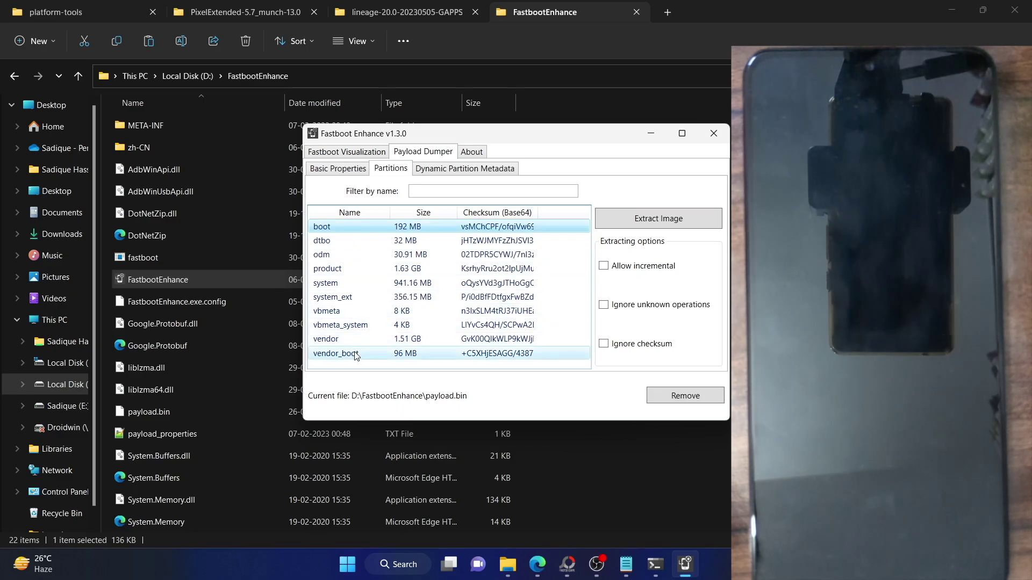
{"action": "left_click", "coordinate": [659, 219]}
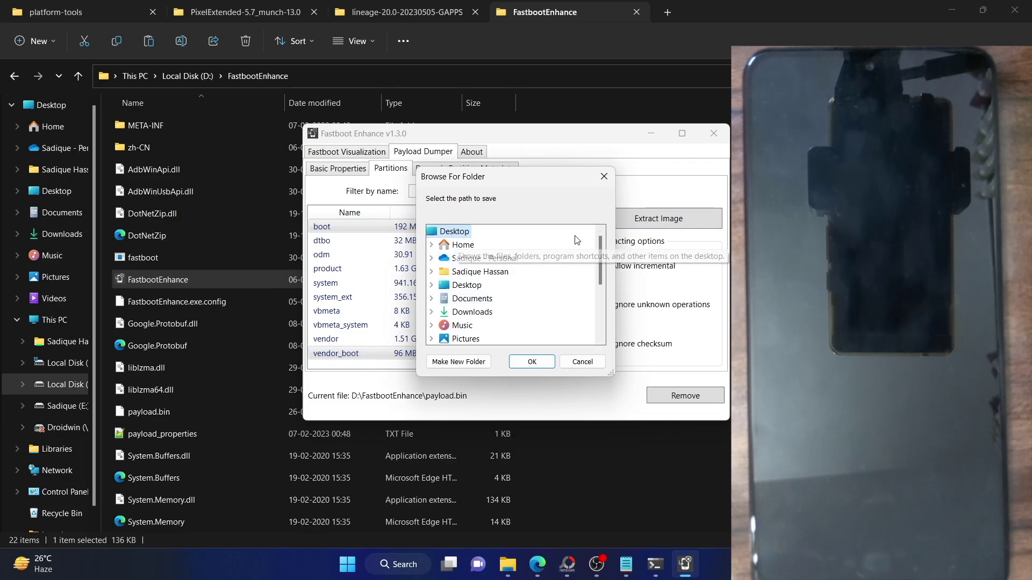
{"action": "left_click", "coordinate": [525, 363]}
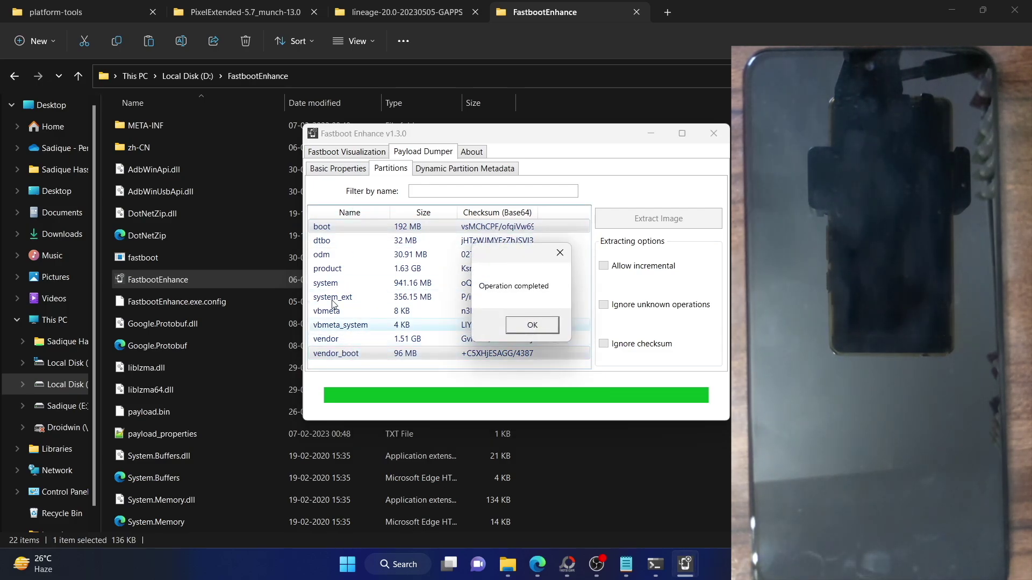
{"action": "left_click", "coordinate": [531, 333]}
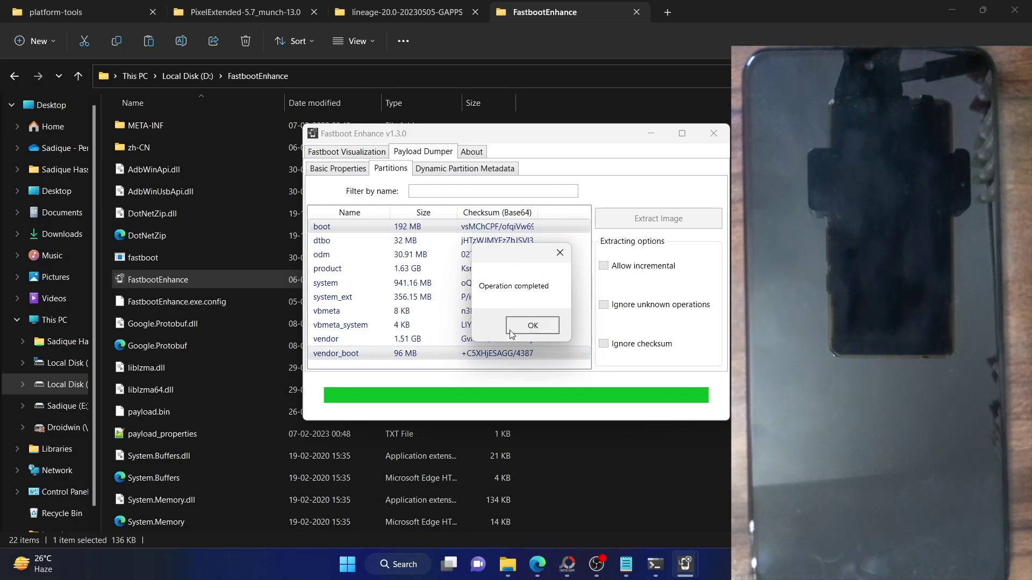
Step: Copy the extracted boot and vendor_boot images from the desktop into the platform-tools folder
{"action": "left_click", "coordinate": [653, 133]}
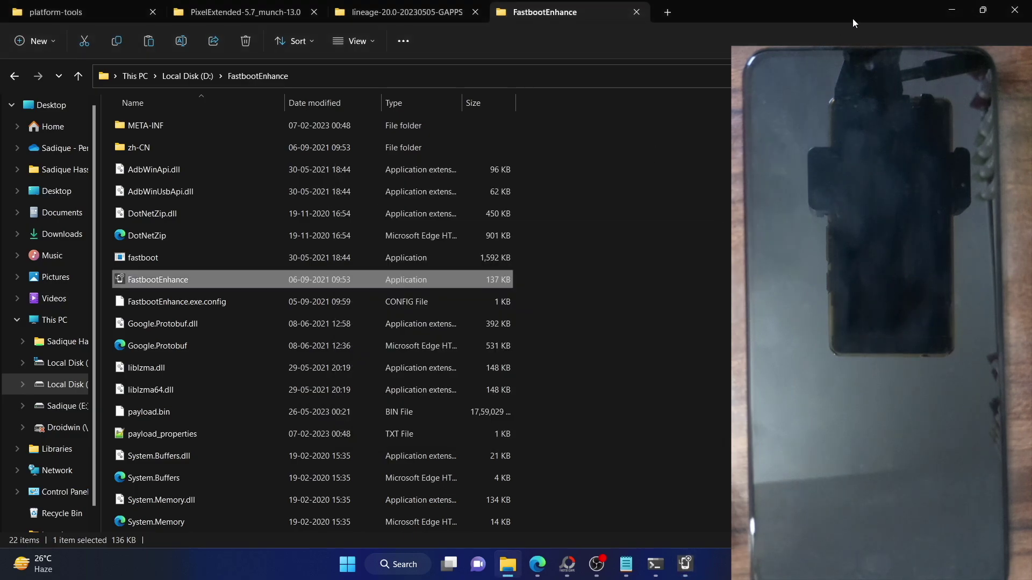
{"action": "left_click", "coordinate": [952, 10]}
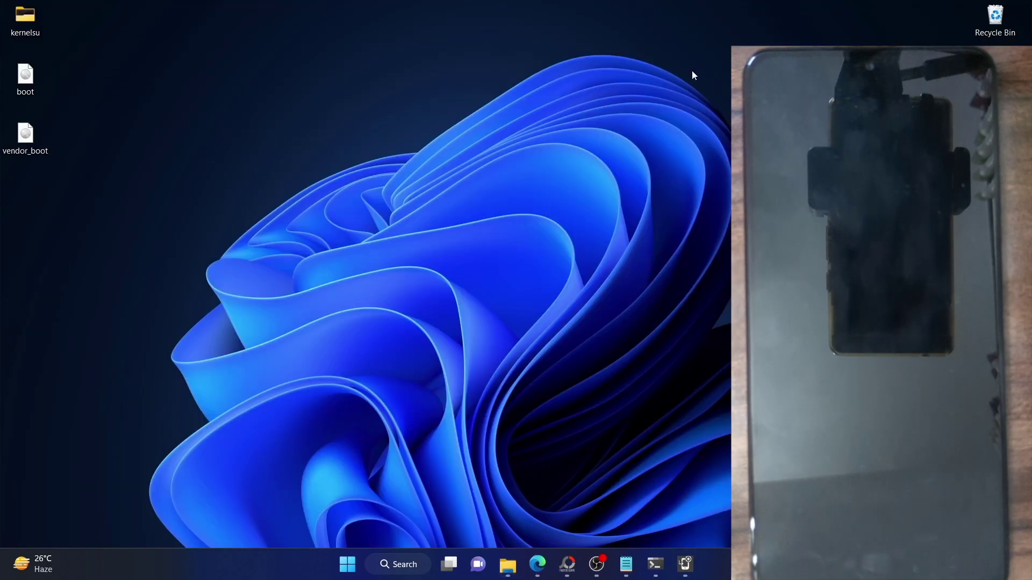
{"action": "left_click", "coordinate": [40, 85]}
{"action": "left_click", "coordinate": [33, 131], "text": "ctrl"}
{"action": "left_click", "coordinate": [508, 564]}
{"action": "left_click", "coordinate": [95, 5]}
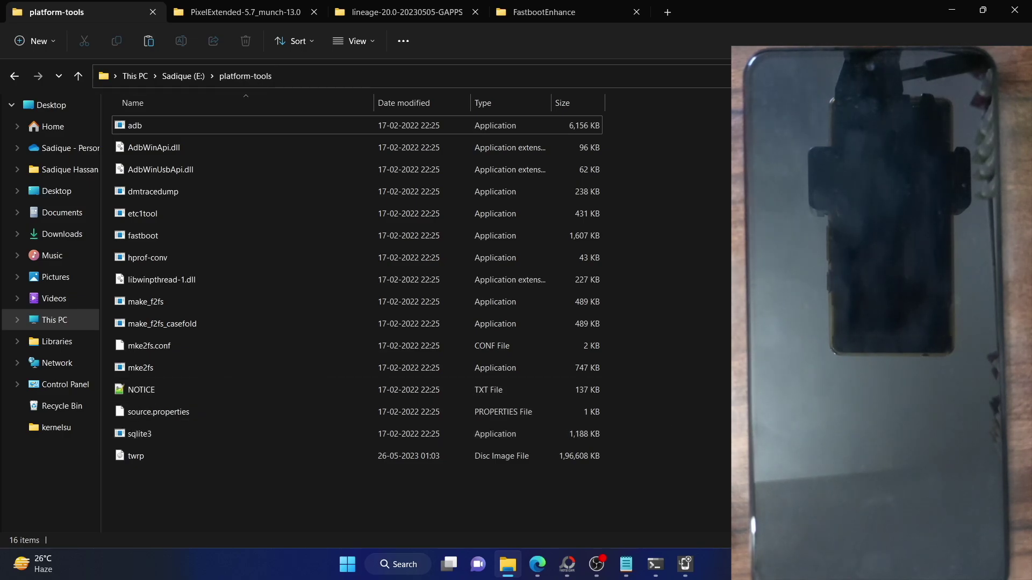
{"action": "key", "text": "ctrl+v"}
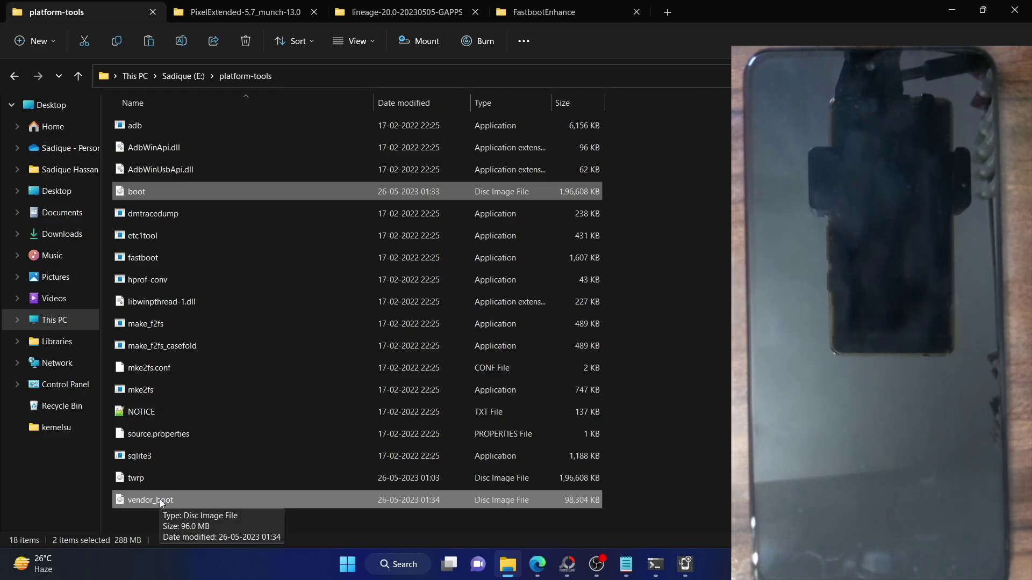
{"action": "left_click", "coordinate": [654, 243]}
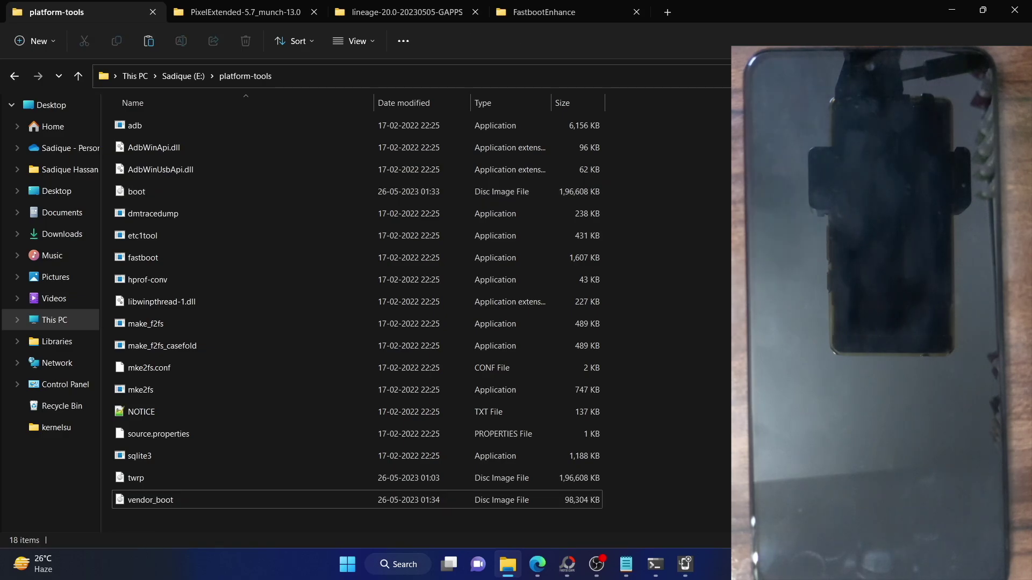
{"action": "left_click", "coordinate": [150, 502]}
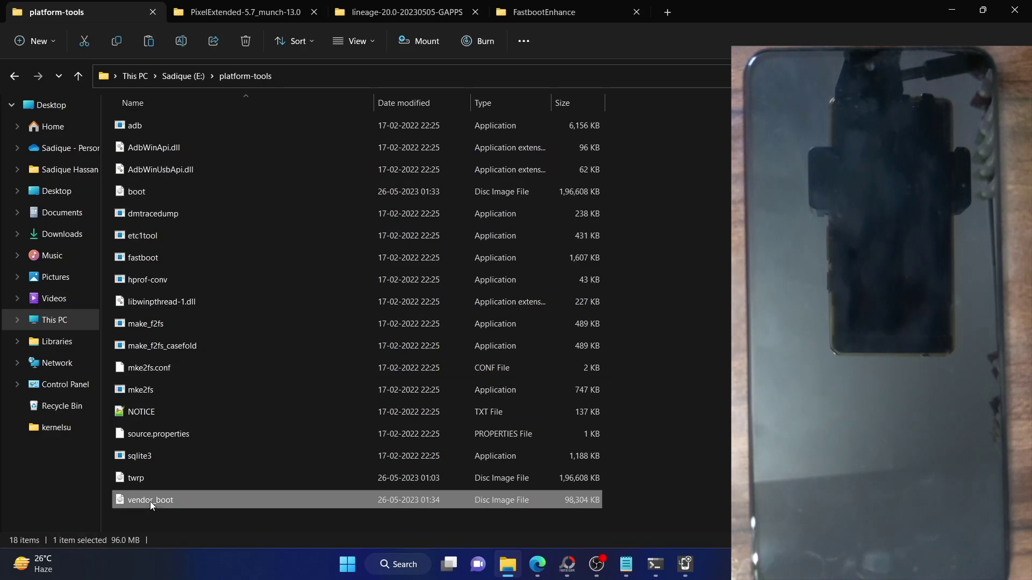
{"action": "left_click", "coordinate": [752, 323]}
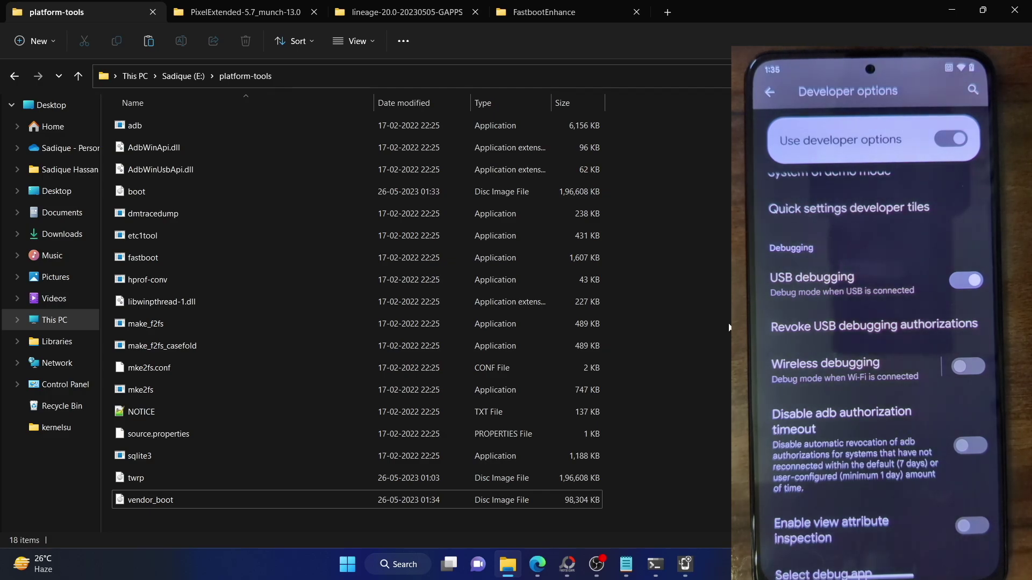
Step: Close the old terminal and open a new Command Prompt in the platform-tools folder
{"action": "left_click", "coordinate": [660, 574]}
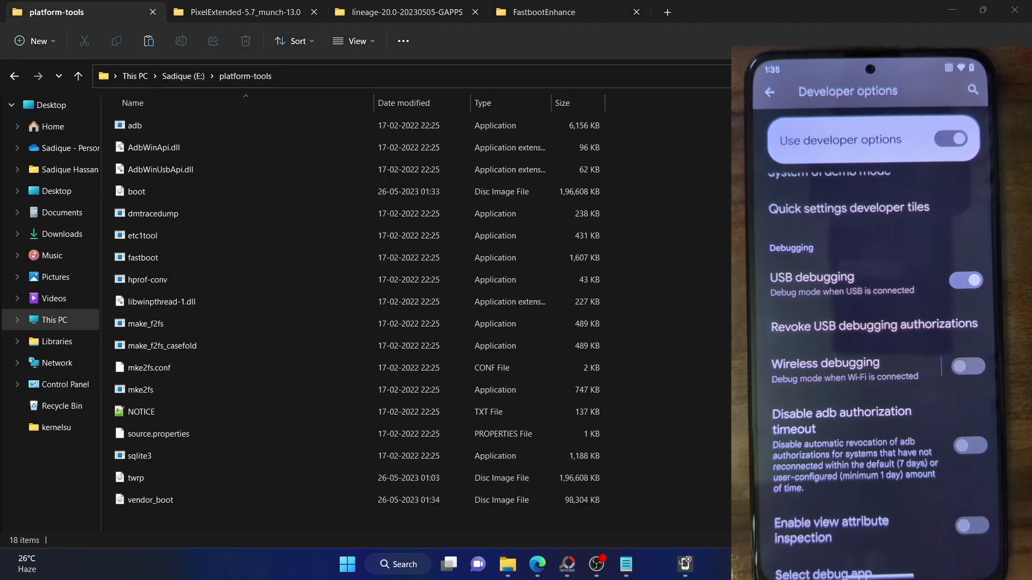
{"action": "left_click", "coordinate": [321, 90]}
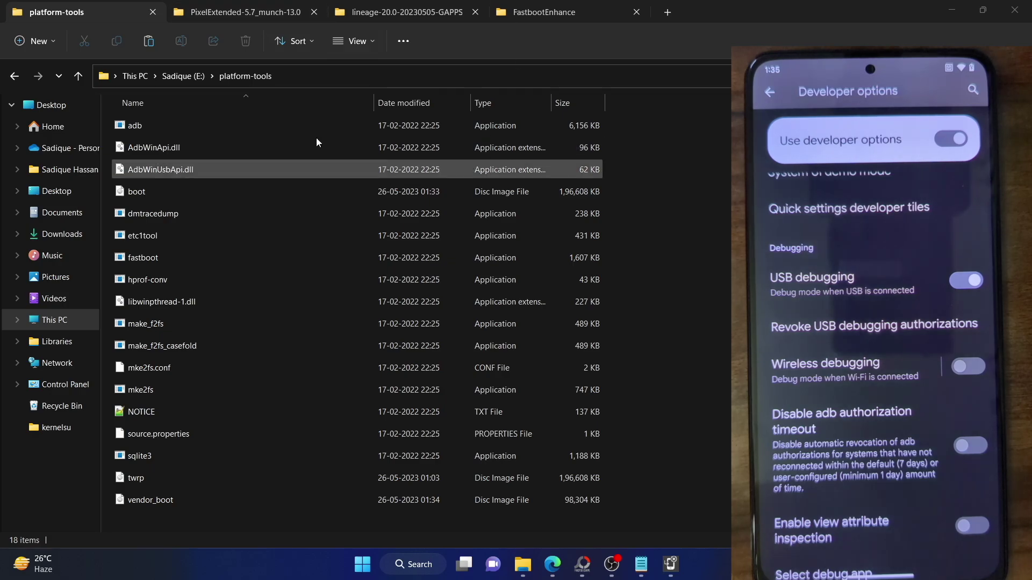
{"action": "left_click", "coordinate": [310, 77]}
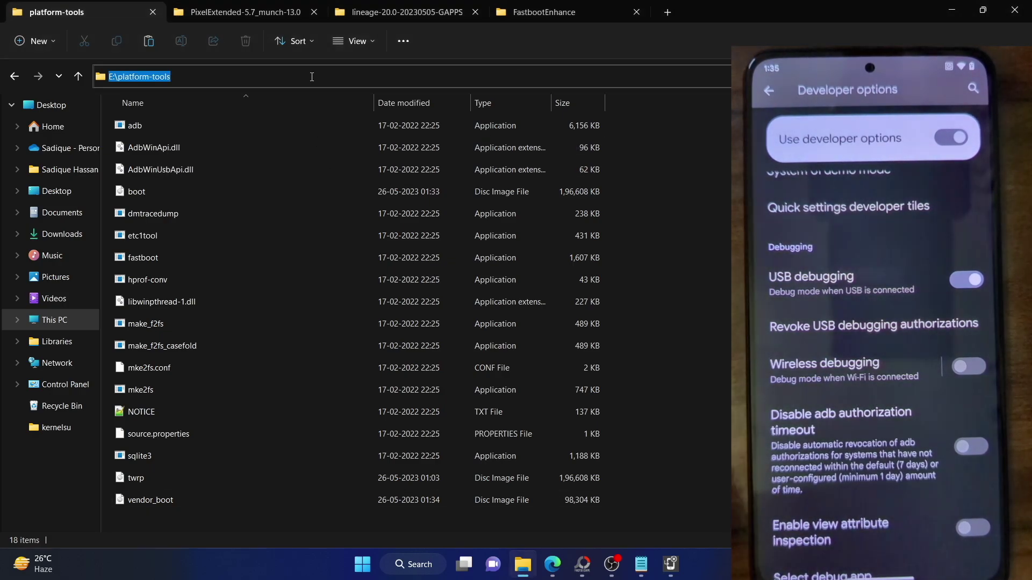
{"action": "type", "text": "cmd"}
{"action": "key", "text": "Return"}
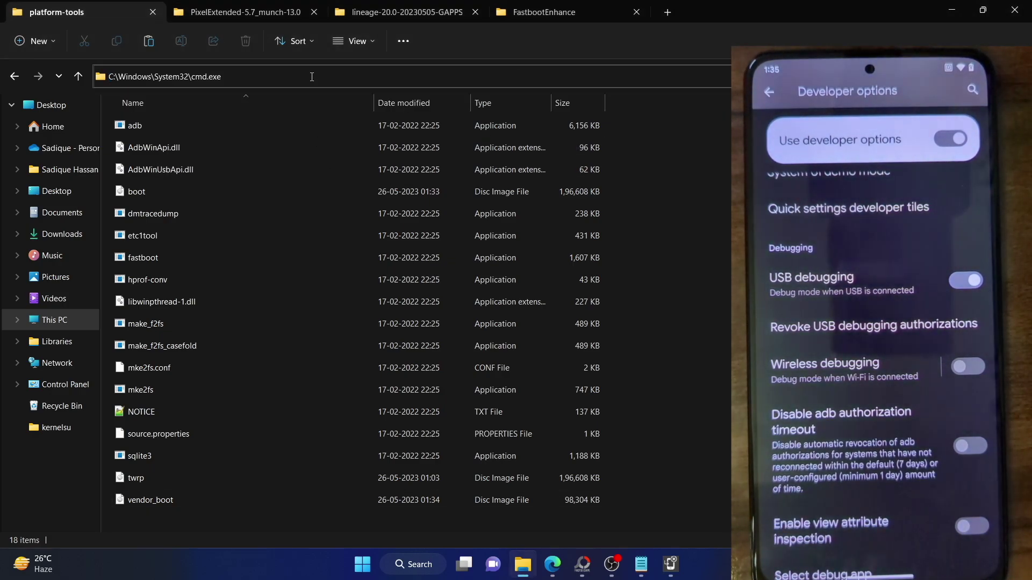
Step: Reboot the phone into recovery with the command adb reboot recovery
{"action": "type", "text": "a"}
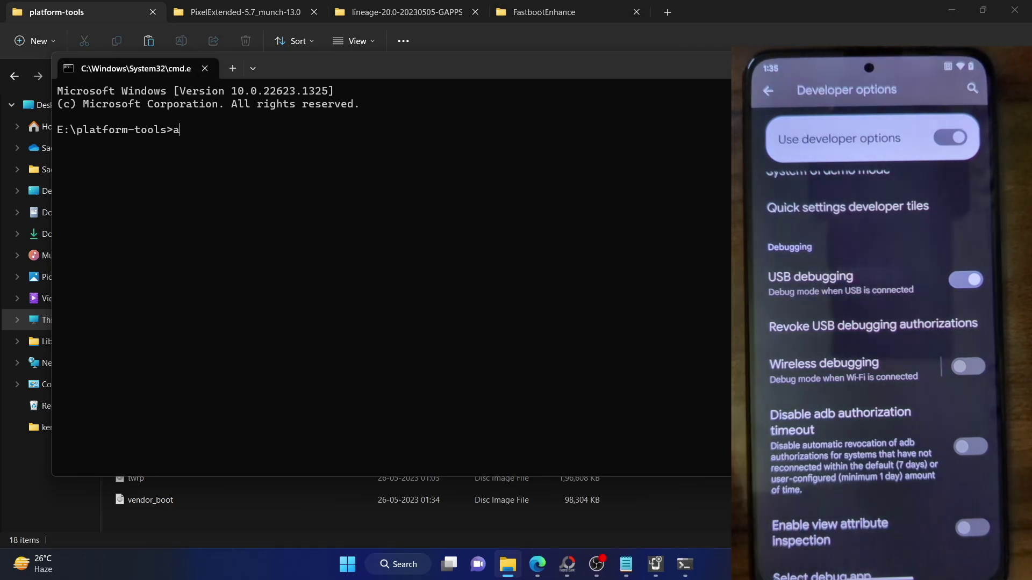
{"action": "type", "text": "db reboot recoveryu"}
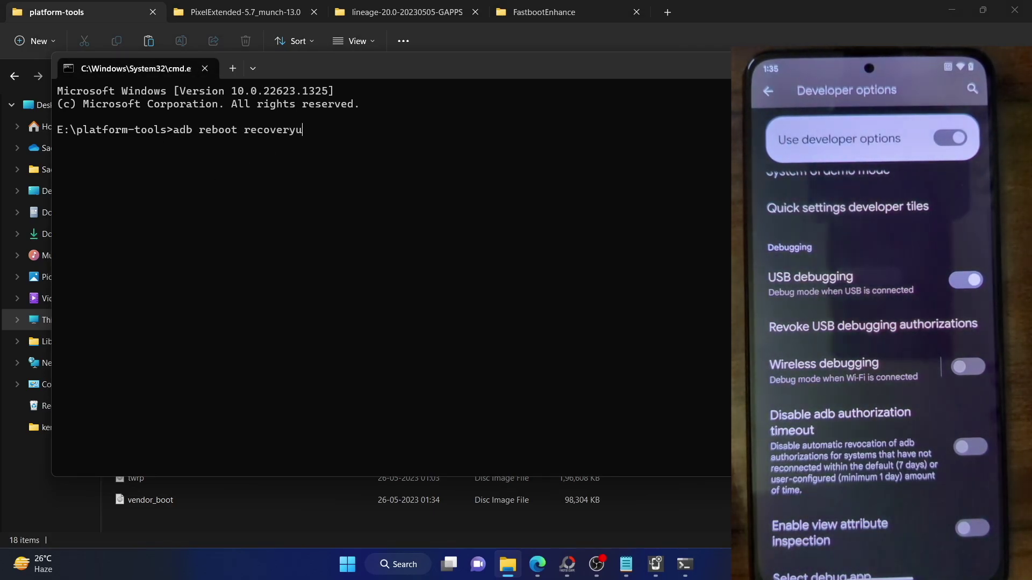
{"action": "key", "text": "BackSpace"}
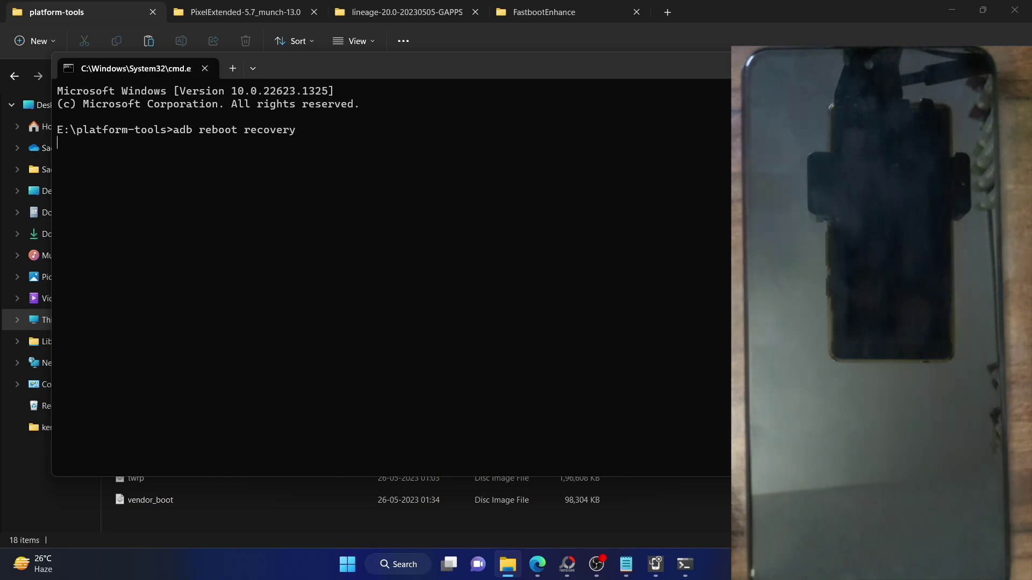
{"action": "key", "text": "Return"}
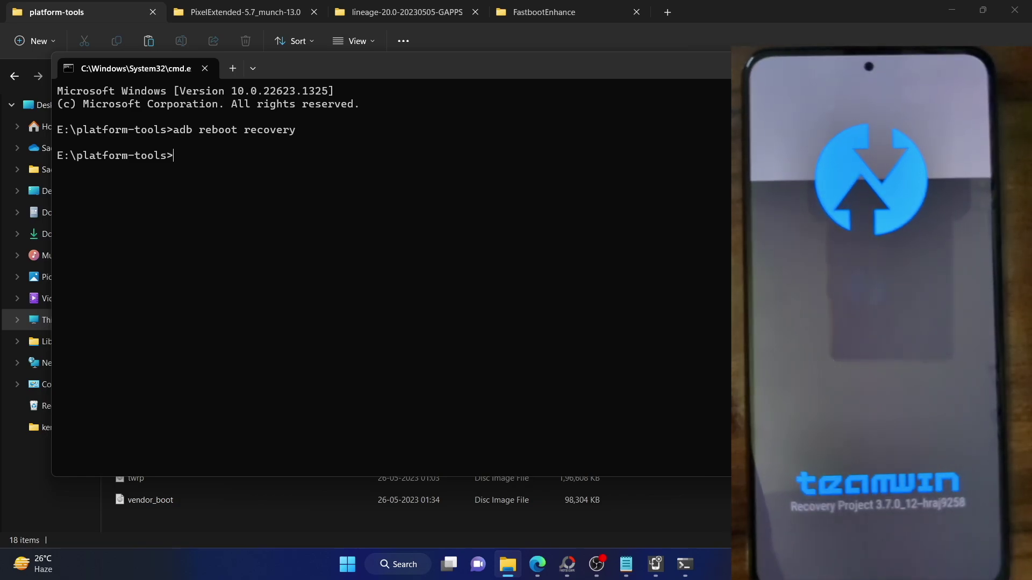
{"action": "type", "text": "adb reboot bootloader"}
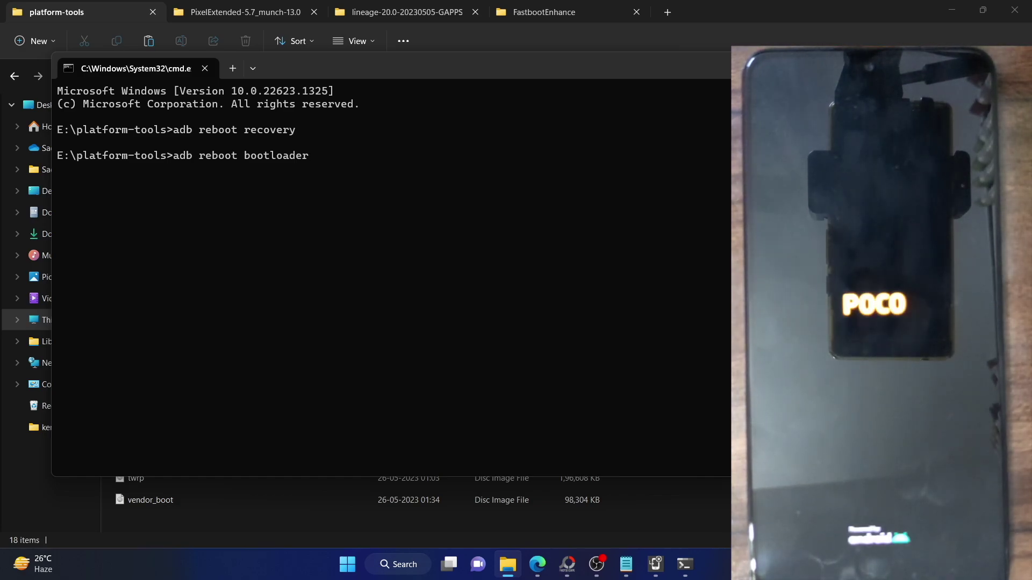
{"action": "left_click_drag", "start_coordinate": [167, 130], "coordinate": [303, 130]}
{"action": "left_click", "coordinate": [261, 158]}
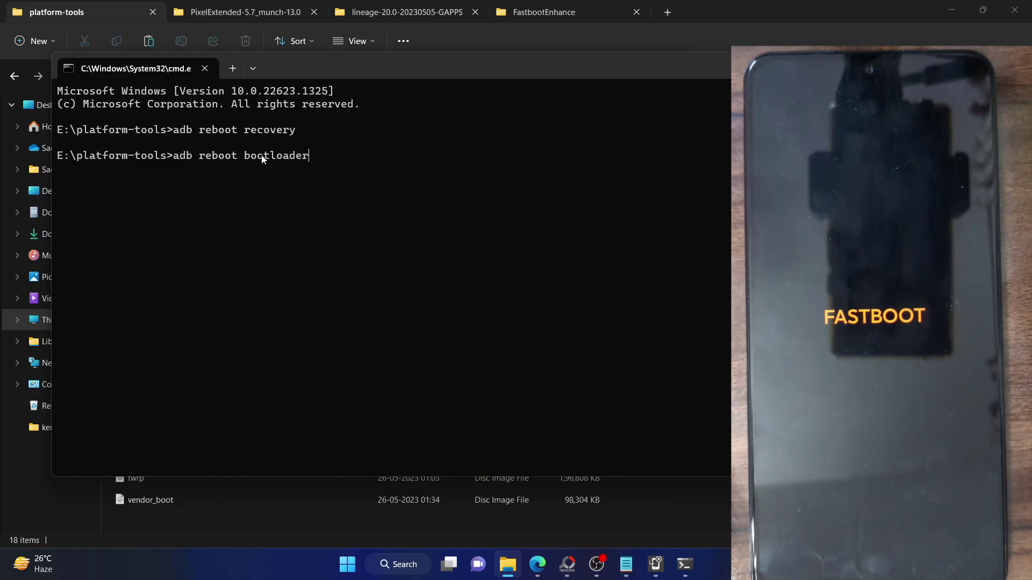
{"action": "triple_click", "coordinate": [262, 155]}
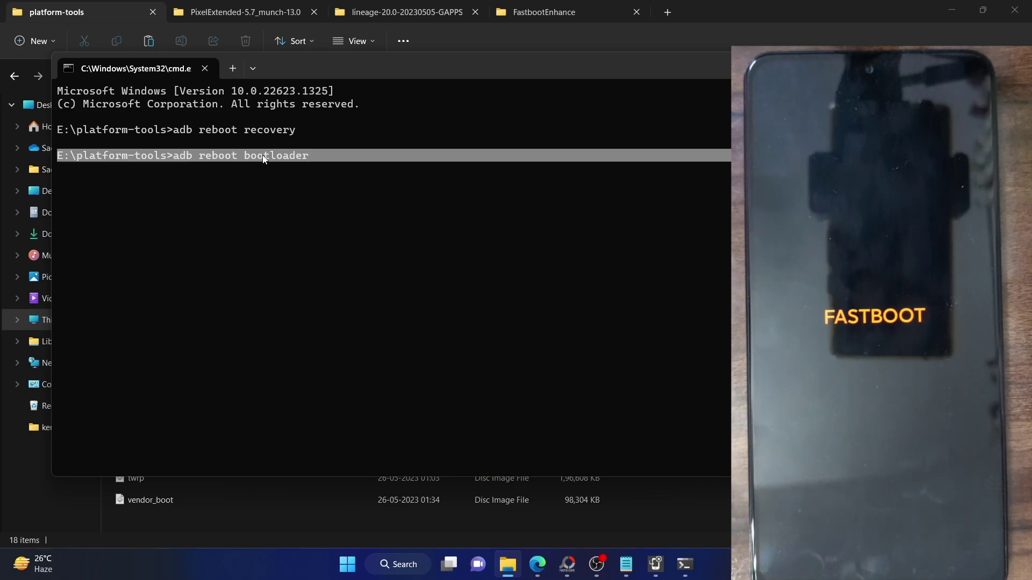
{"action": "key", "text": "BackSpace"}
{"action": "key", "text": "BackSpace"}
{"action": "key", "text": "BackSpace"}
{"action": "key", "text": "BackSpace"}
{"action": "key", "text": "BackSpace"}
{"action": "key", "text": "BackSpace"}
{"action": "key", "text": "BackSpace"}
{"action": "key", "text": "BackSpace"}
{"action": "key", "text": "BackSpace"}
{"action": "key", "text": "BackSpace"}
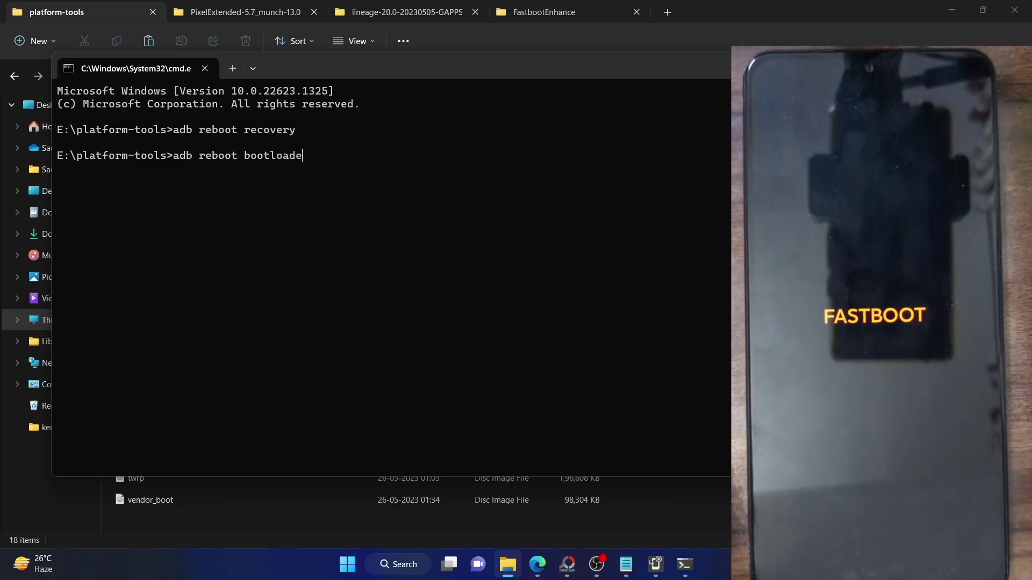
{"action": "key", "text": "BackSpace"}
{"action": "key", "text": "BackSpace"}
{"action": "key", "text": "BackSpace"}
{"action": "key", "text": "BackSpace"}
{"action": "key", "text": "BackSpace"}
{"action": "key", "text": "BackSpace"}
{"action": "key", "text": "BackSpace"}
{"action": "key", "text": "BackSpace"}
{"action": "key", "text": "BackSpace"}
{"action": "key", "text": "BackSpace"}
{"action": "key", "text": "BackSpace"}
Step: Check the phone's fastboot connection with the command fastboot devices
{"action": "type", "text": "f"}
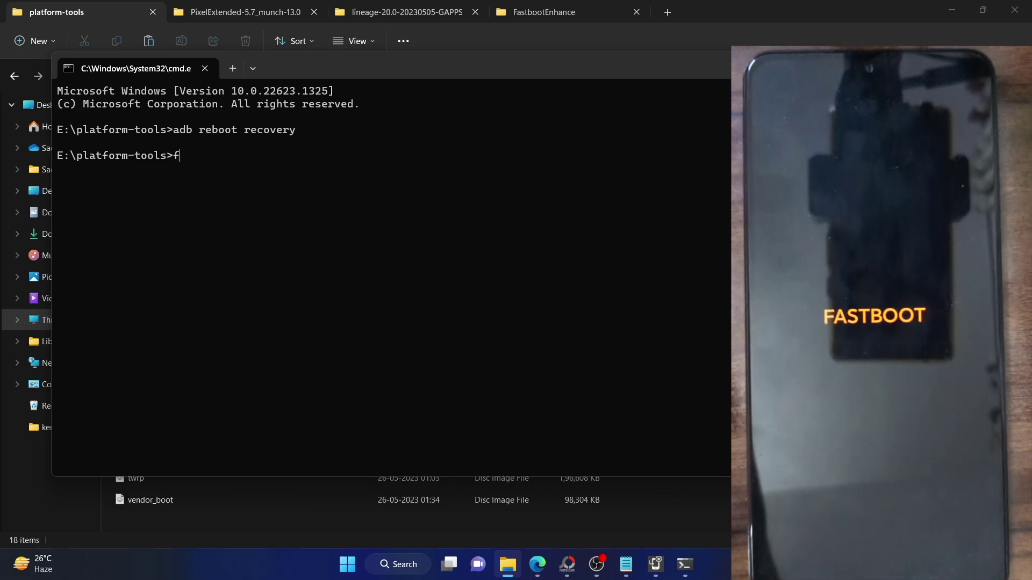
{"action": "type", "text": "astboot devices"}
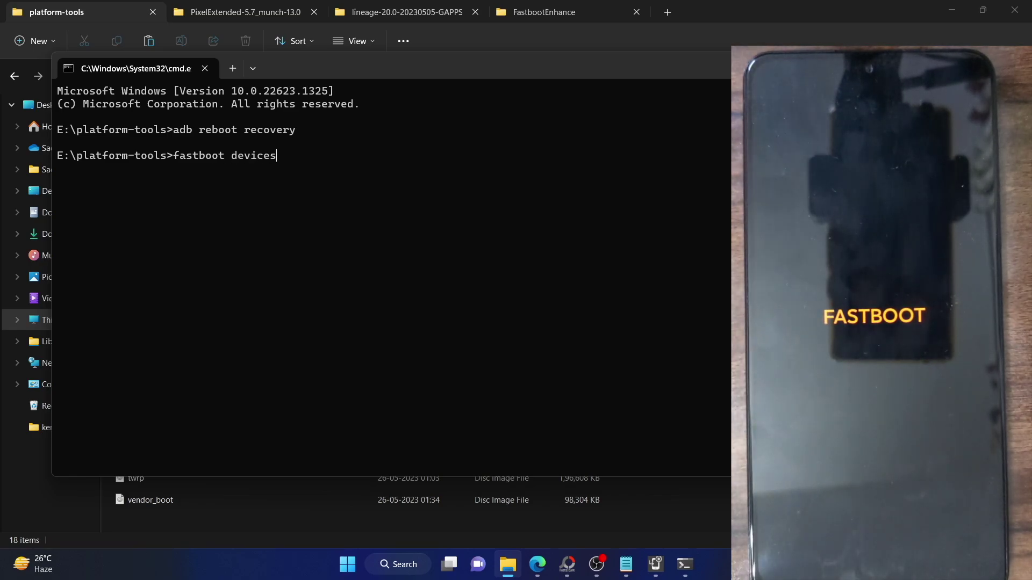
{"action": "key", "text": "Return"}
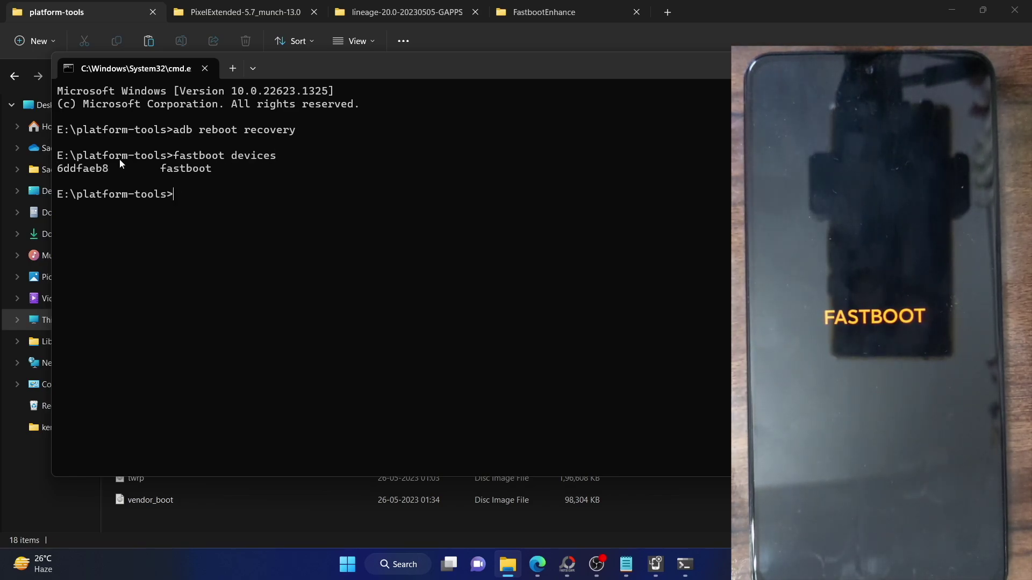
{"action": "double_click", "coordinate": [106, 170]}
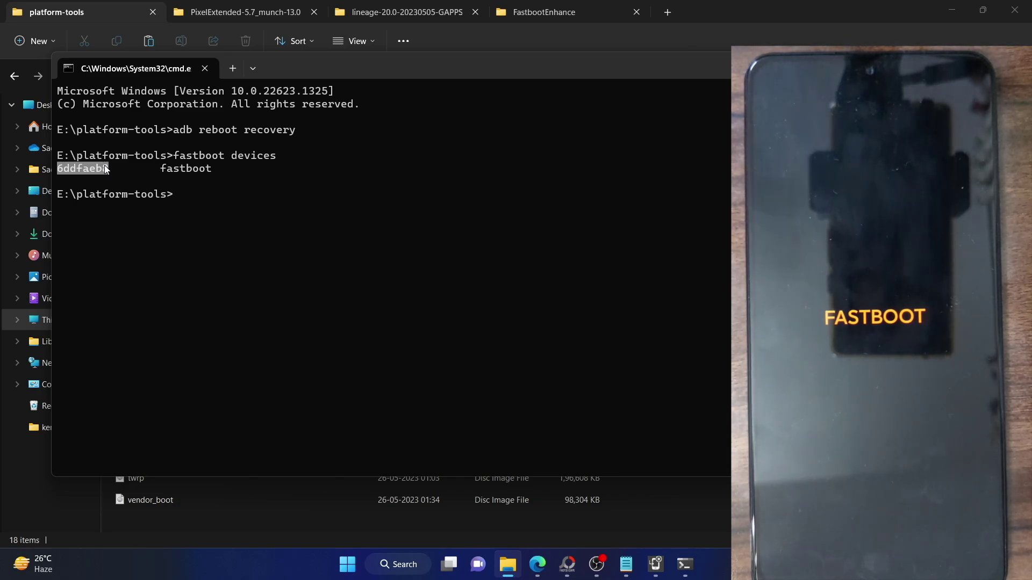
{"action": "key", "text": "ctrl+c"}
Step: Flash the boot image from the platform-tools folder with the command fastboot flash boot boot.img
{"action": "left_click_drag", "start_coordinate": [338, 71], "coordinate": [485, 85]}
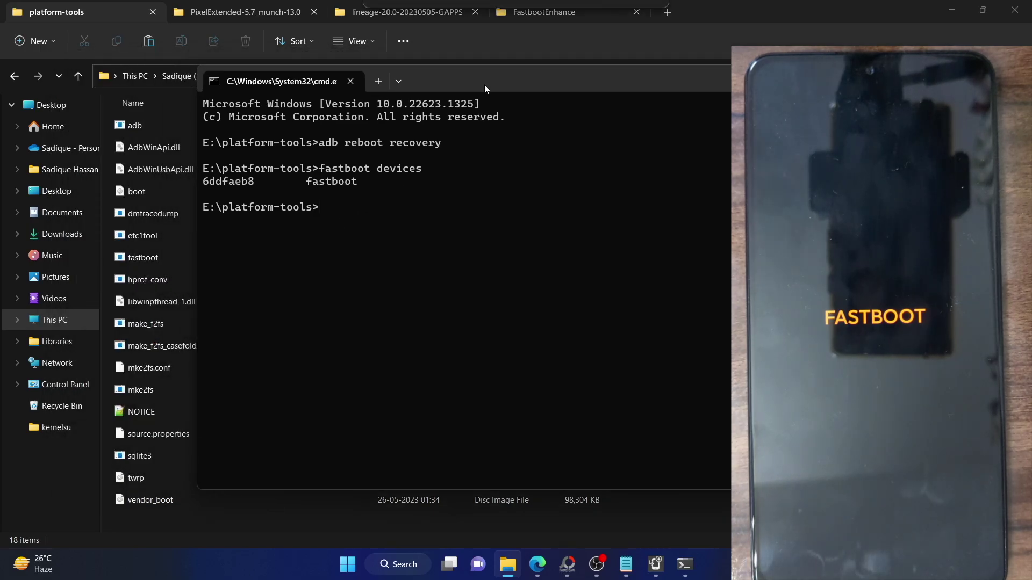
{"action": "left_click", "coordinate": [131, 195]}
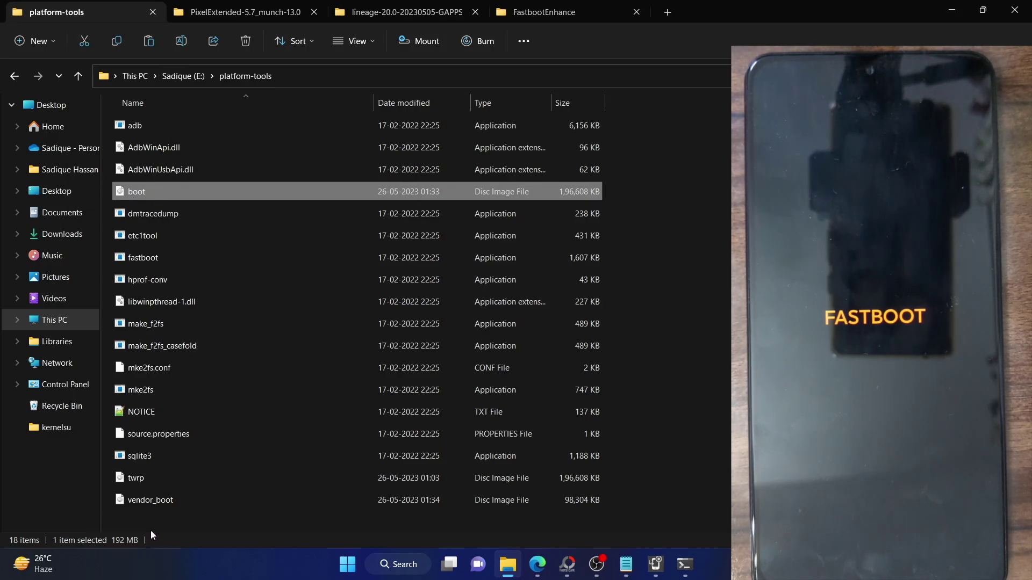
{"action": "left_click", "coordinate": [487, 512]}
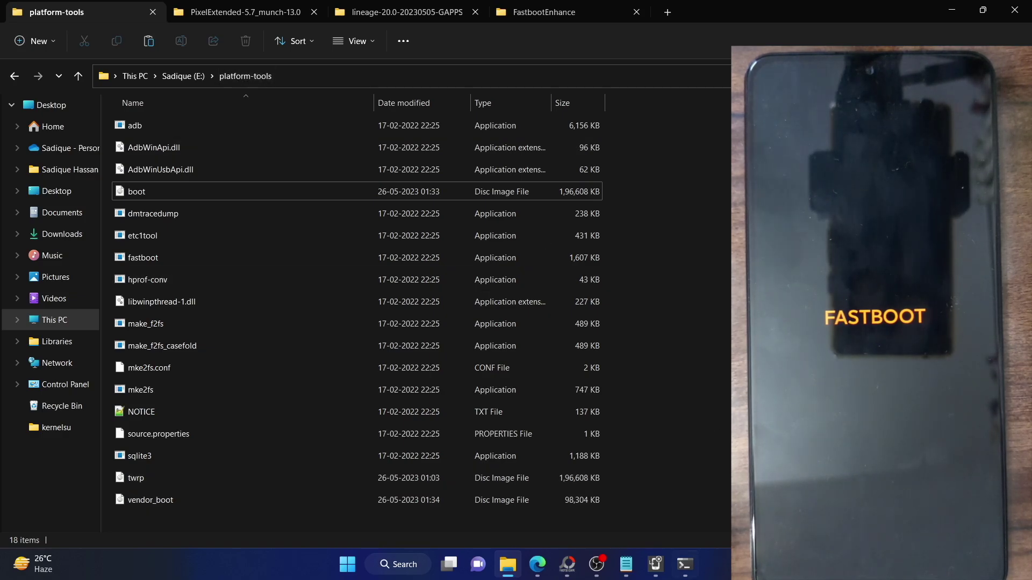
{"action": "left_click", "coordinate": [684, 564]}
{"action": "type", "text": "fastboot "}
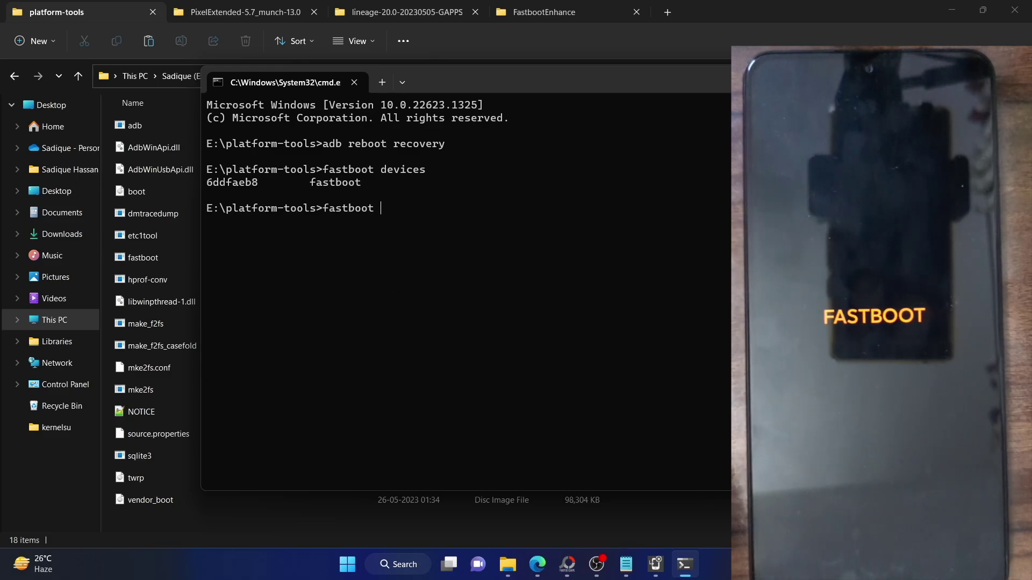
{"action": "type", "text": "flash boot bo"}
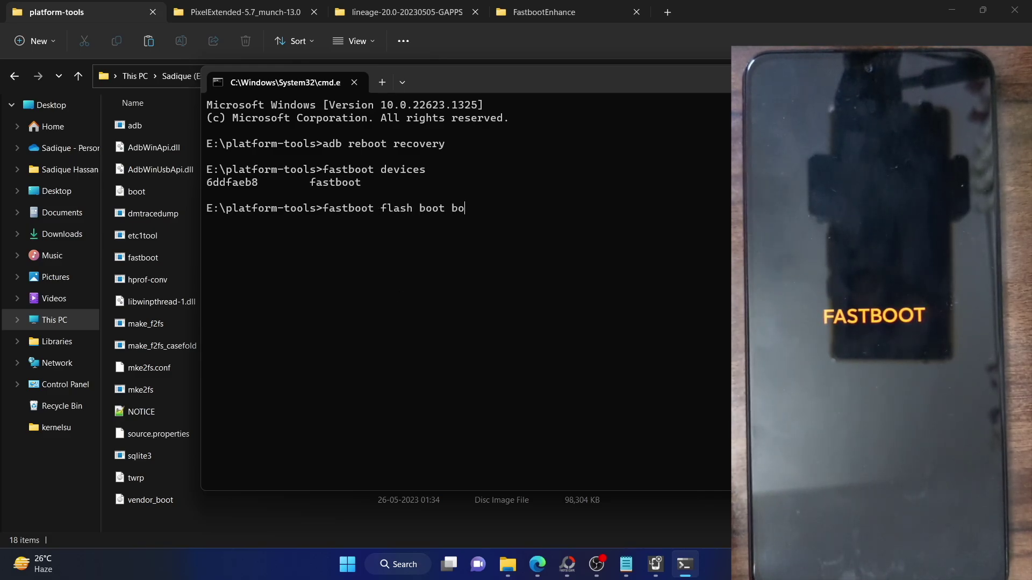
{"action": "type", "text": "ot.img"}
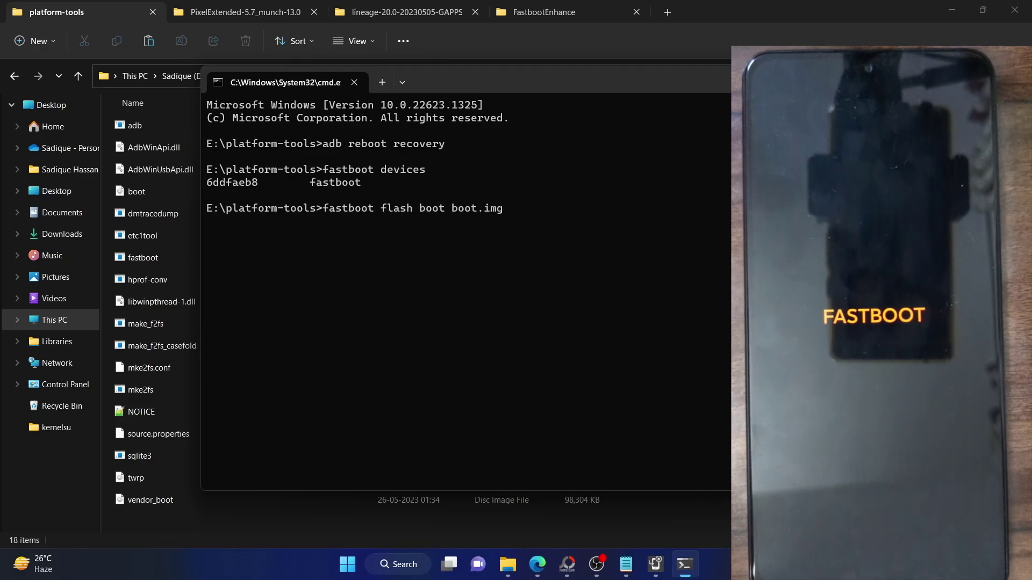
{"action": "key", "text": "Return"}
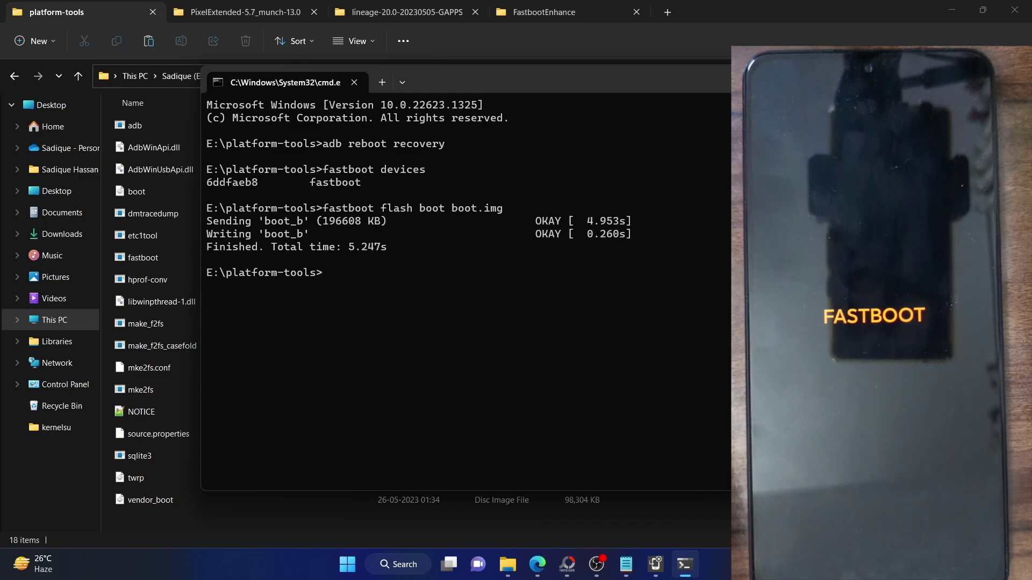
Step: Flash the vendor_boot image with the command fastboot flash vendor_boot vendor_boot.img
{"action": "type", "text": "fastboot flash"}
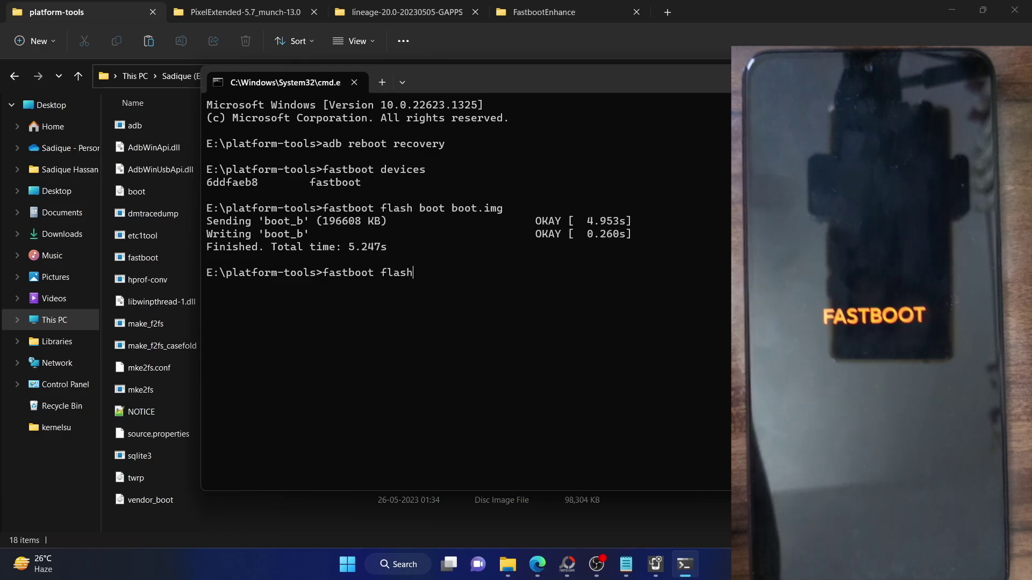
{"action": "type", "text": " vendor_boot vend"}
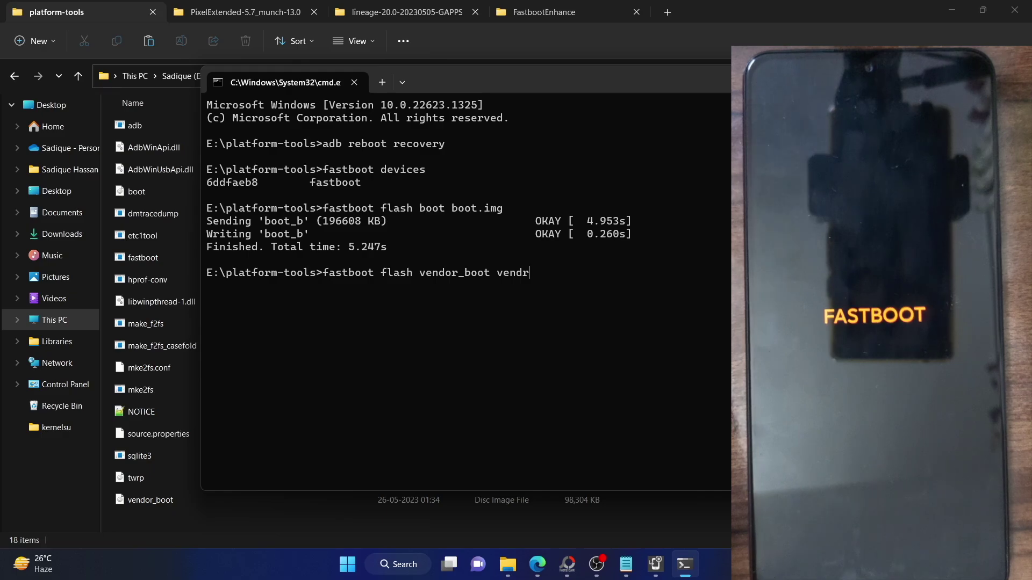
{"action": "type", "text": "or_boot"}
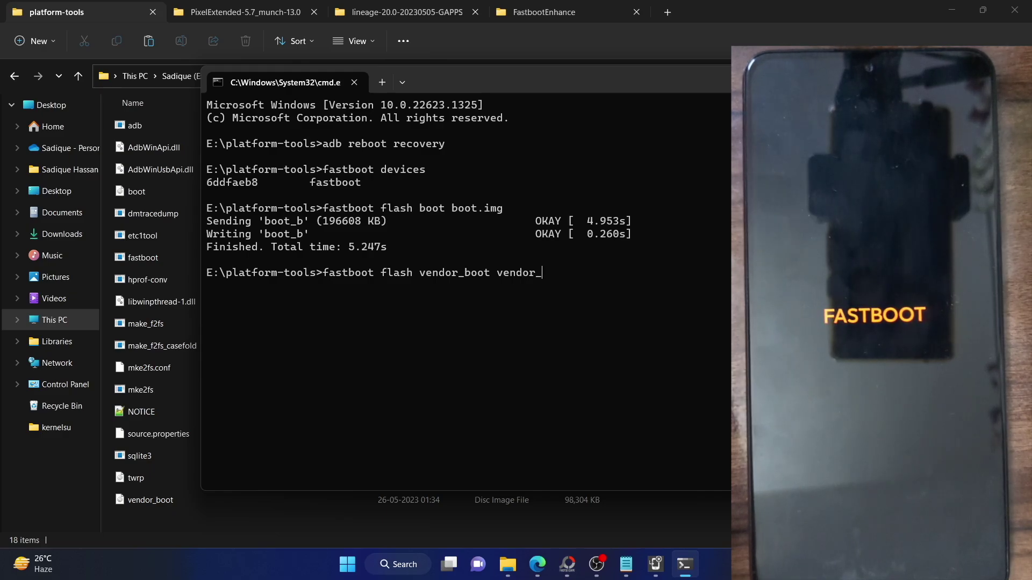
{"action": "type", "text": ".img"}
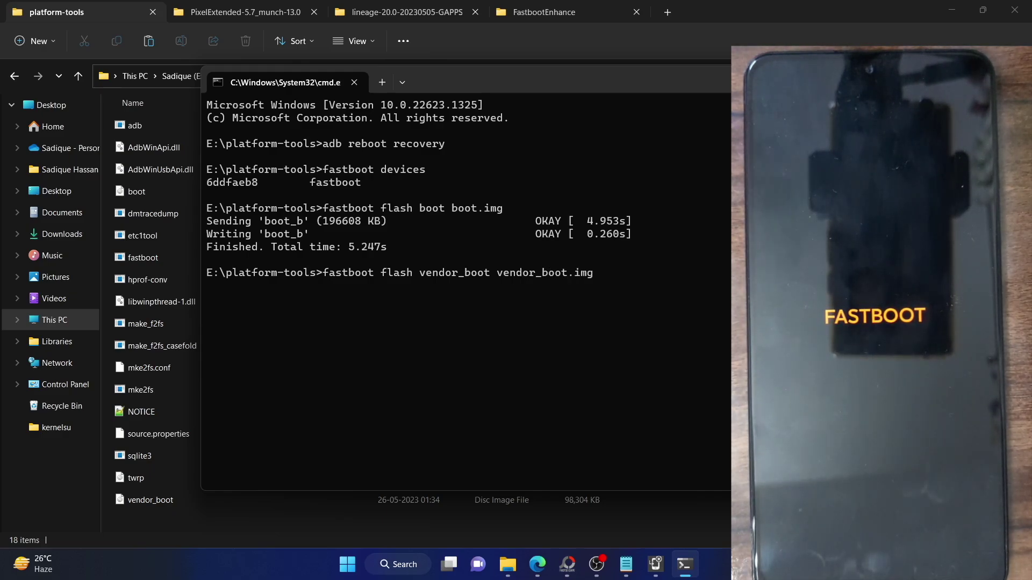
{"action": "left_click_drag", "start_coordinate": [323, 273], "coordinate": [375, 273]}
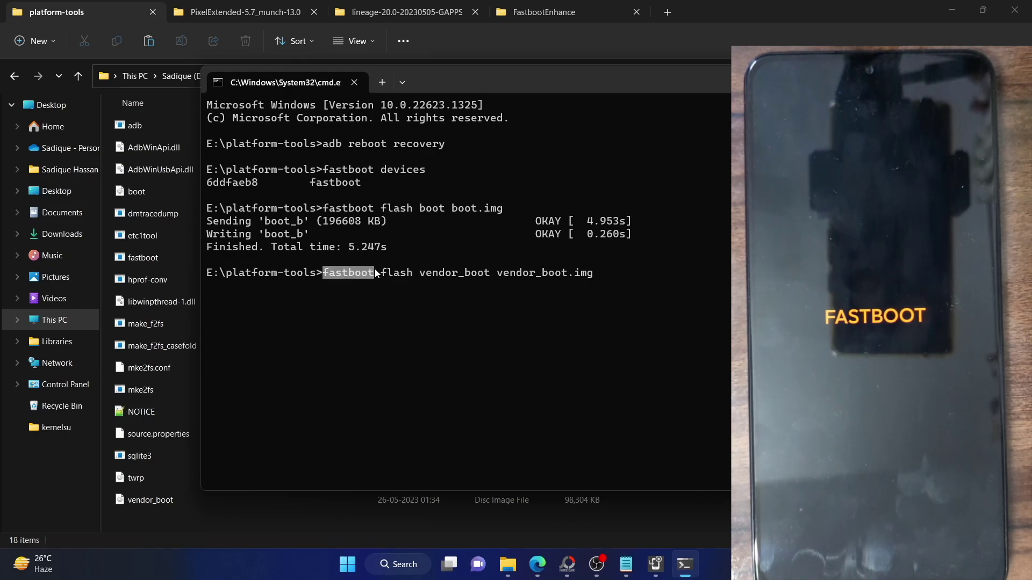
{"action": "double_click", "coordinate": [395, 273]}
{"action": "double_click", "coordinate": [438, 272]}
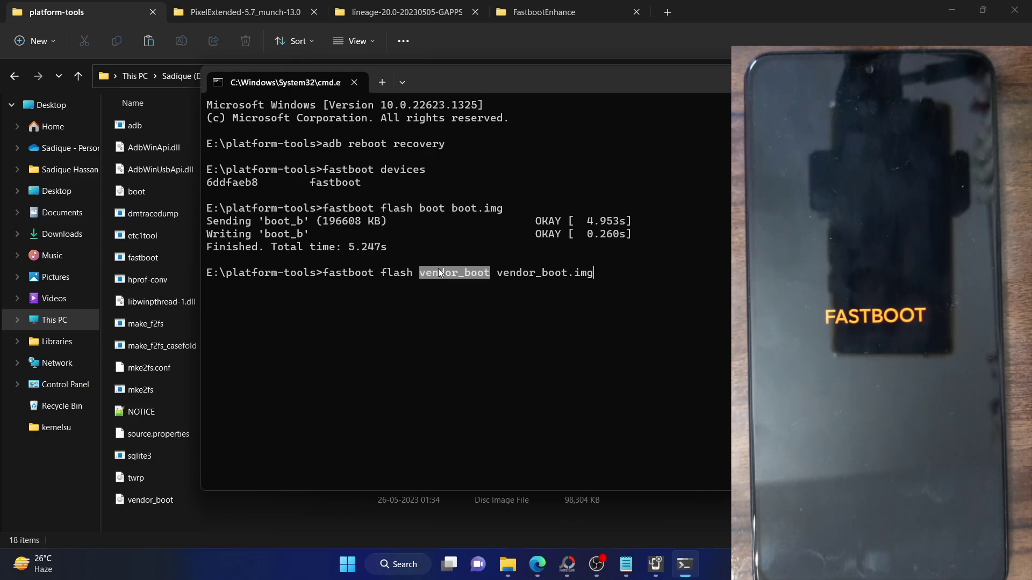
{"action": "double_click", "coordinate": [521, 272]}
{"action": "left_click", "coordinate": [612, 271]}
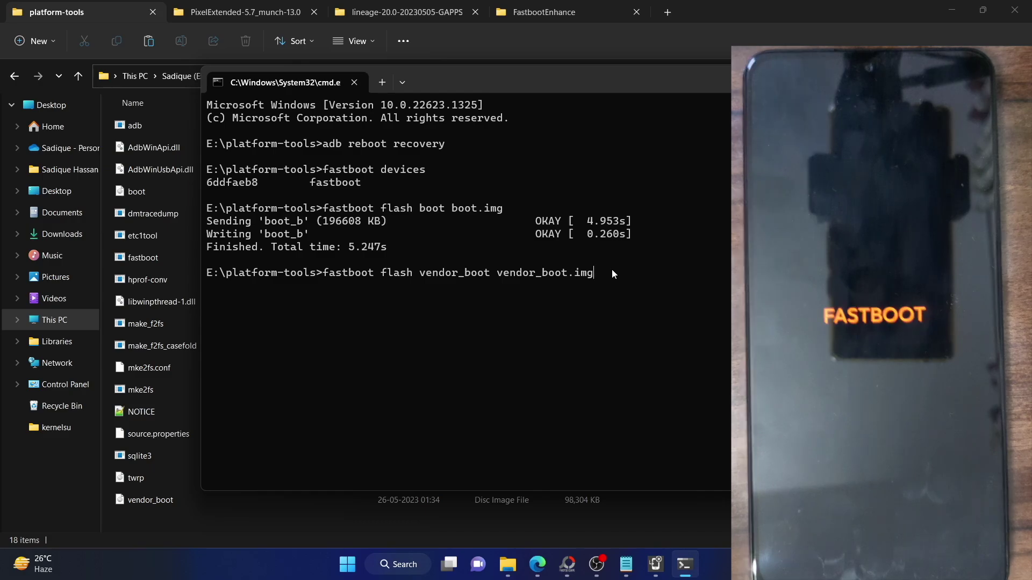
{"action": "key", "text": "Return"}
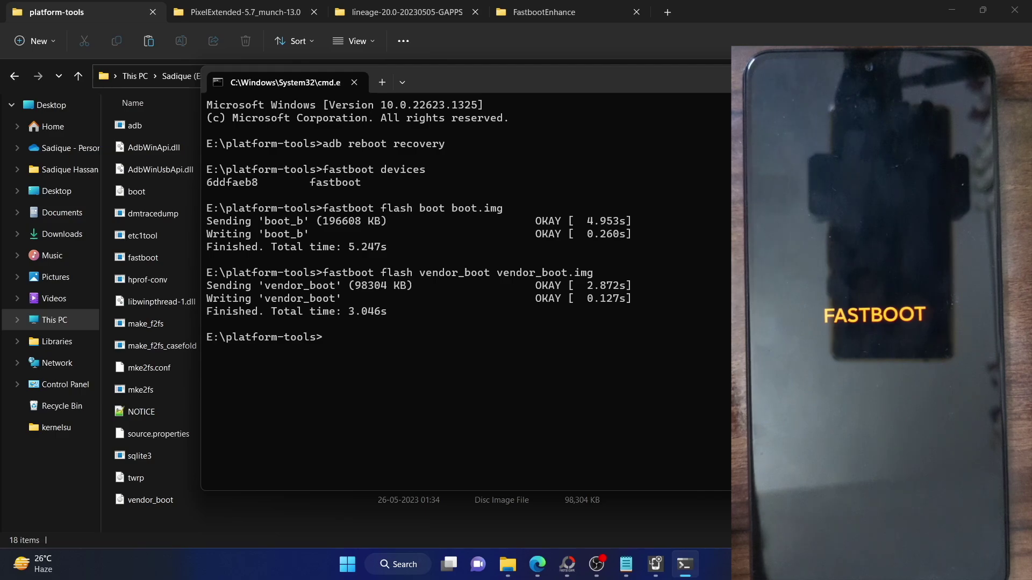
Step: Restart the phone into the newly flashed recovery with the command fastboot reboot recovery
{"action": "type", "text": "fastboo"}
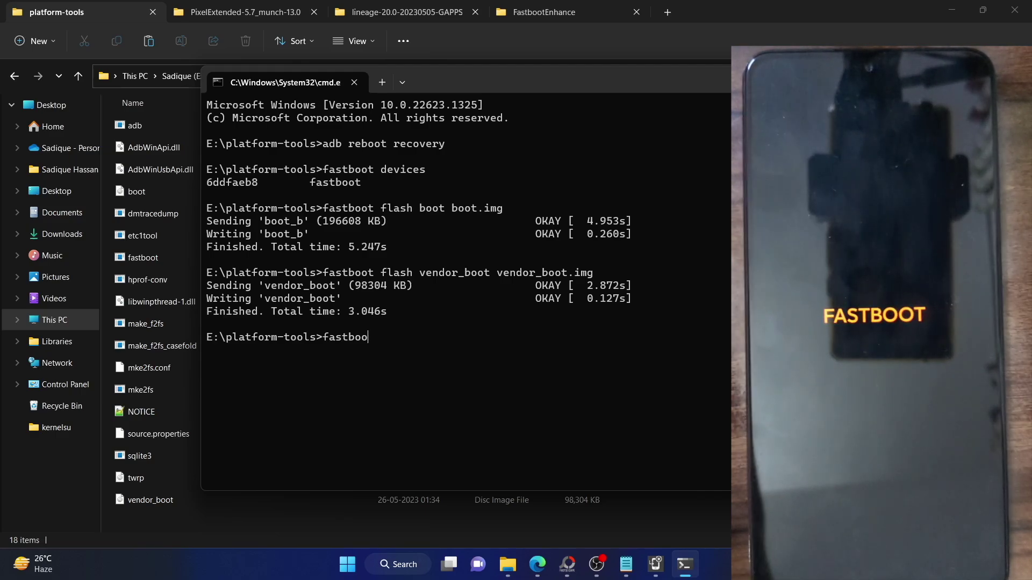
{"action": "type", "text": "t reboot recovery"}
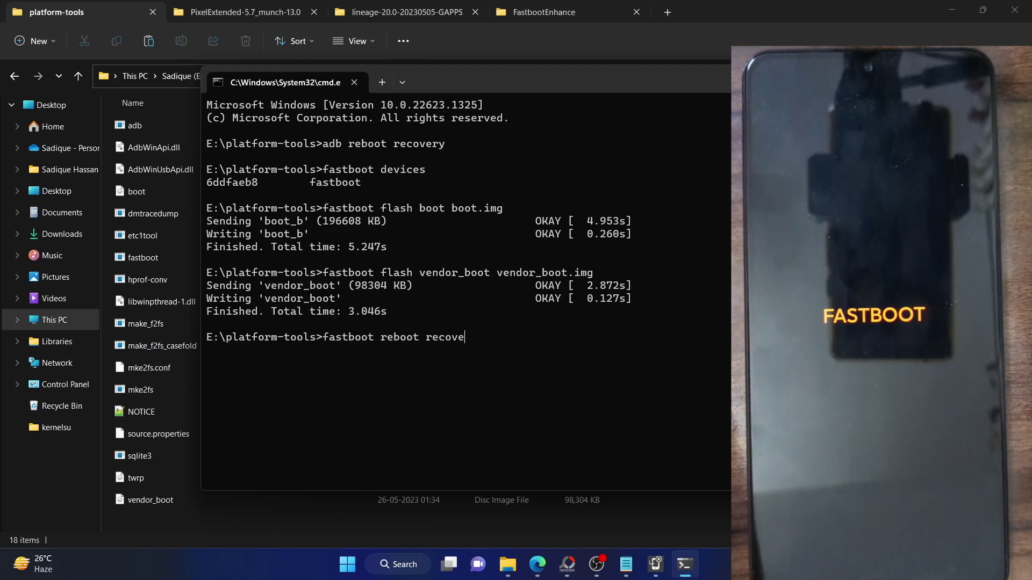
{"action": "key", "text": "Return"}
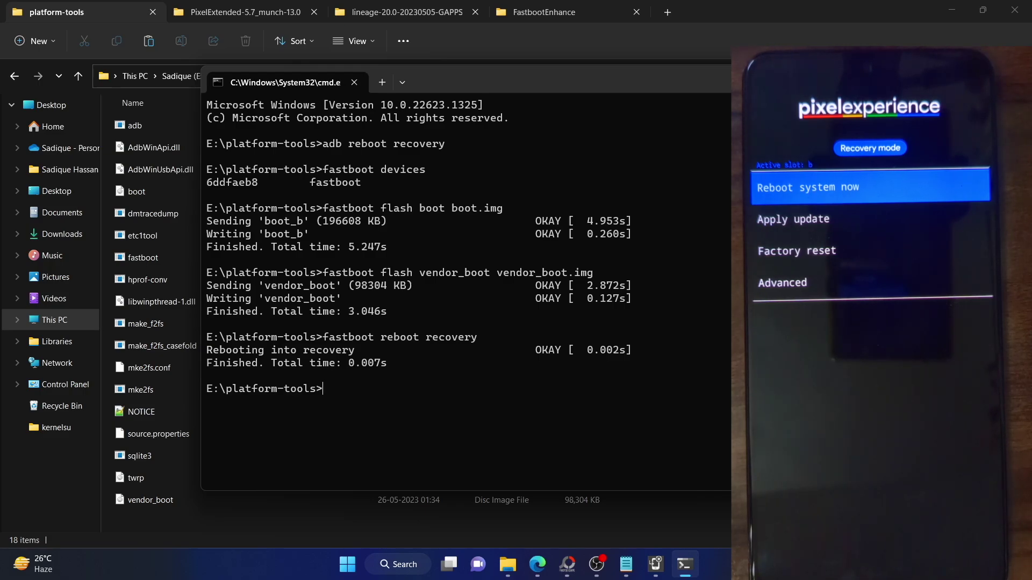
Step: Review the payload's boot and vendor_boot partitions in Fastboot Enhance and the two flash commands in the Command Prompt
{"action": "left_click", "coordinate": [604, 6]}
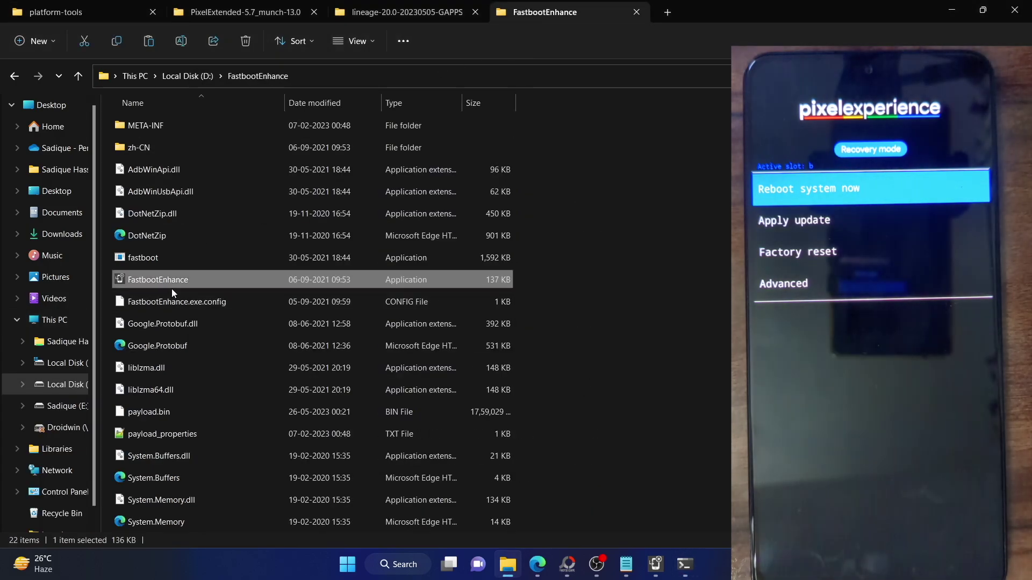
{"action": "left_click", "coordinate": [684, 564]}
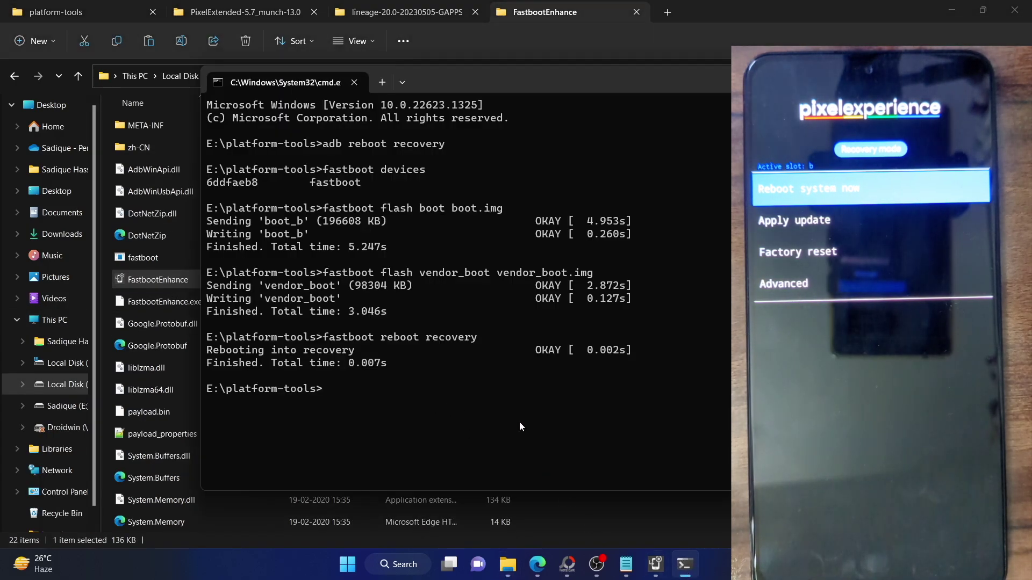
{"action": "double_click", "coordinate": [158, 279]}
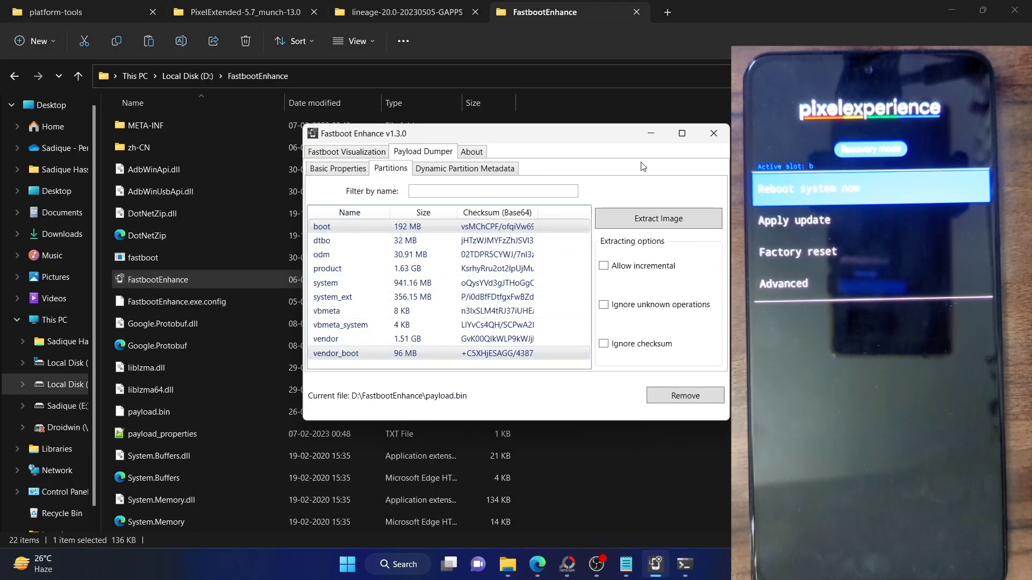
{"action": "left_click", "coordinate": [647, 139]}
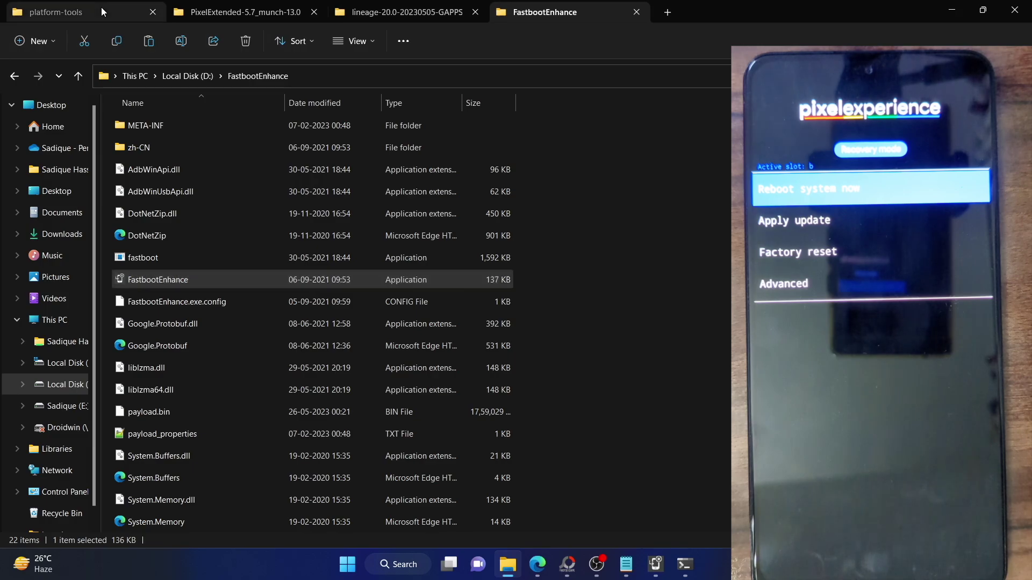
{"action": "left_click", "coordinate": [101, 7]}
{"action": "left_click", "coordinate": [679, 570]}
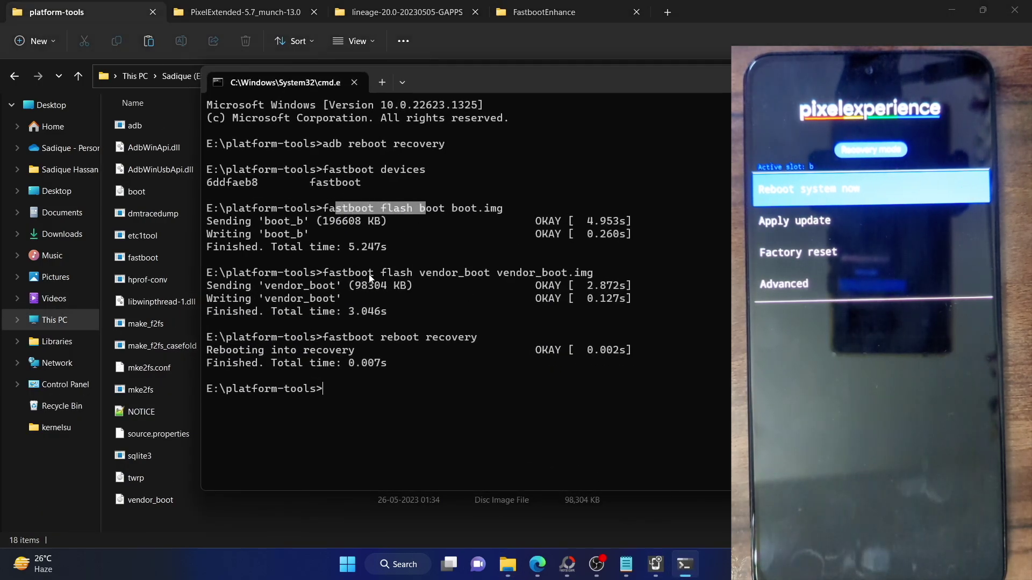
{"action": "left_click_drag", "start_coordinate": [369, 273], "coordinate": [428, 276]}
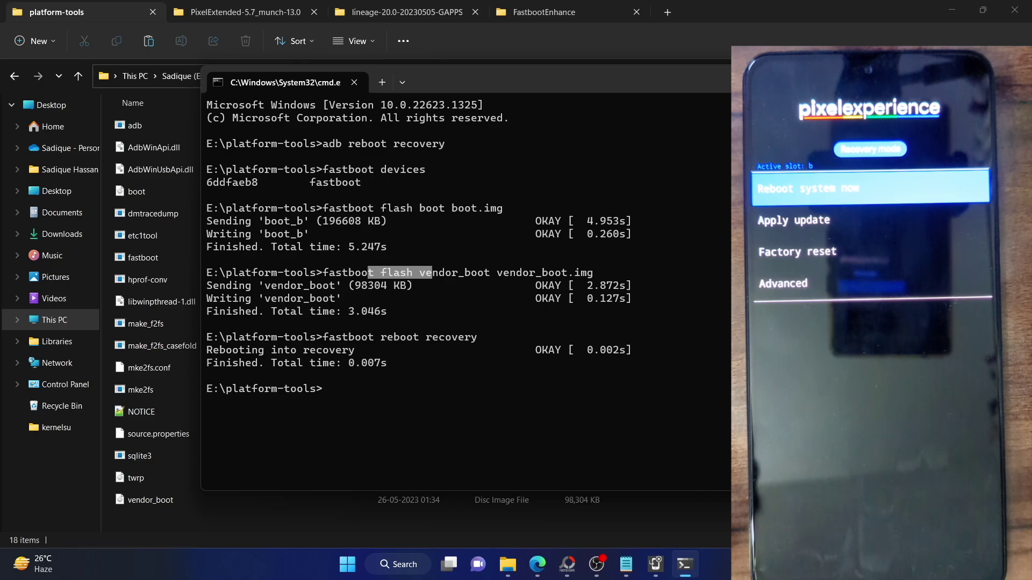
{"action": "key", "text": "alt+Tab"}
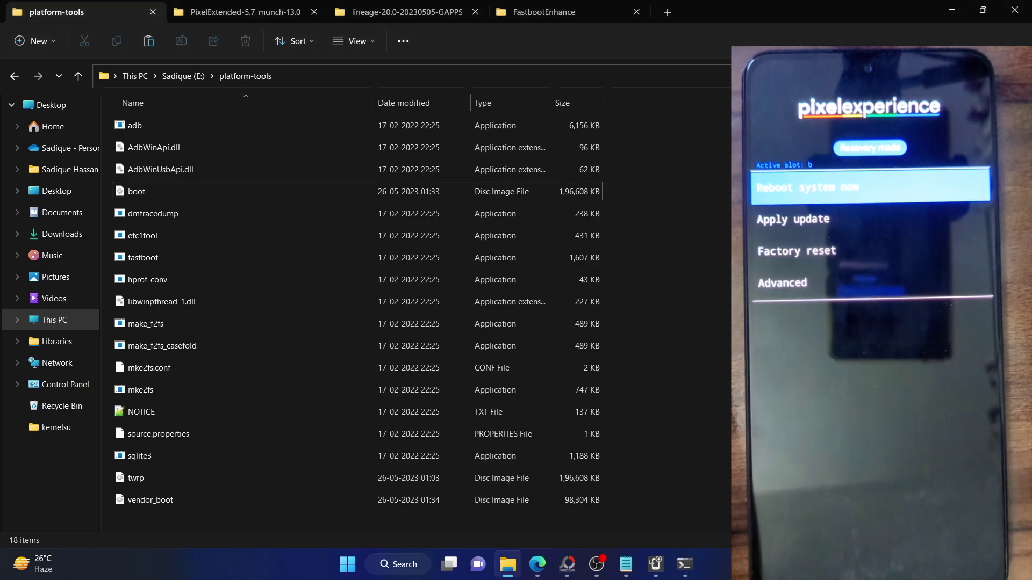